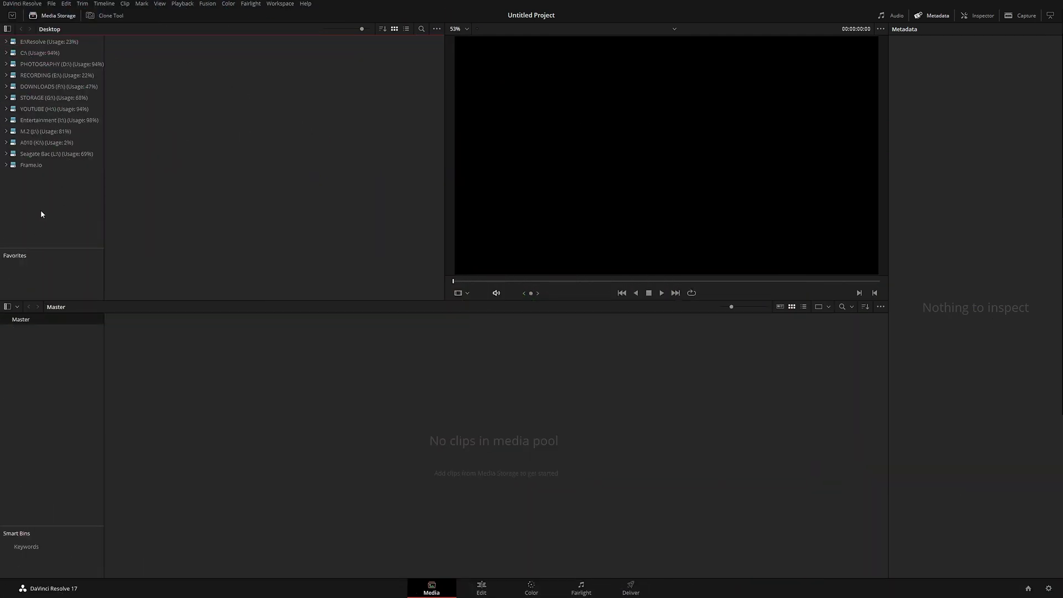
Step: Add the Desktop folder as a Media Storage location and show its four files
right_click(408, 386)
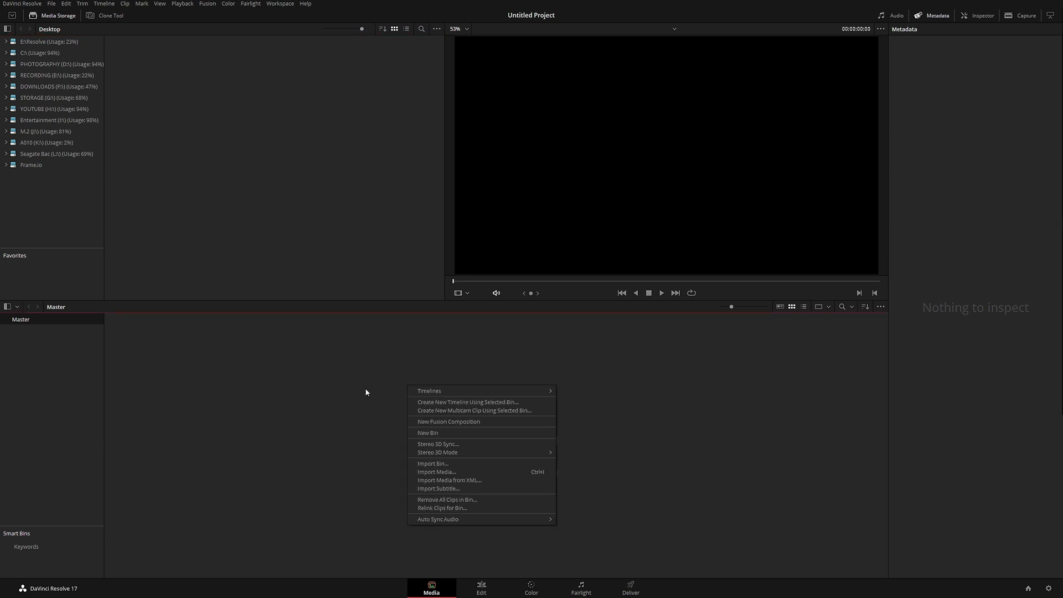
left_click(73, 211)
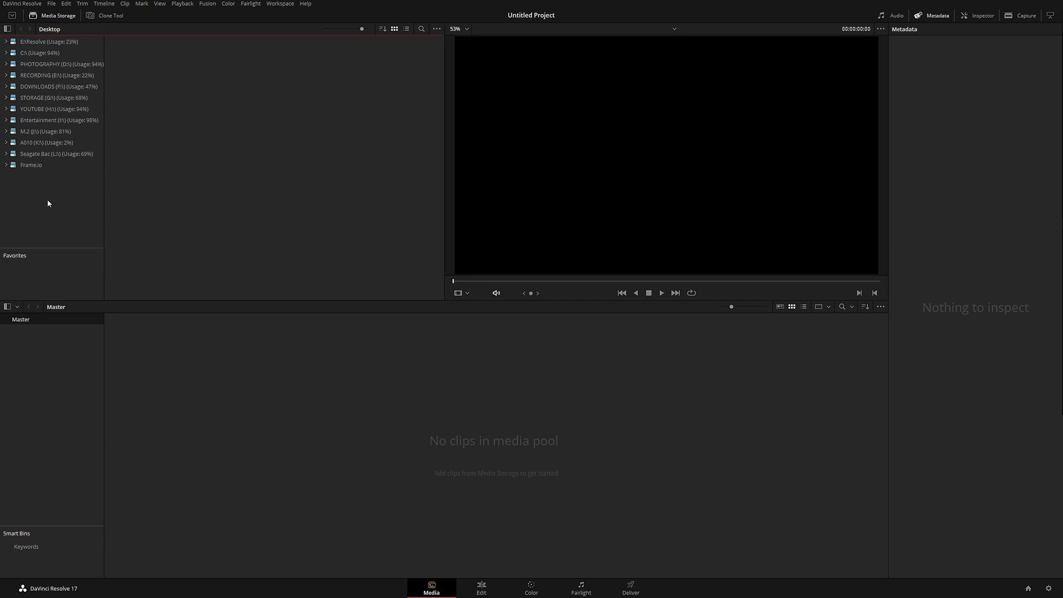
right_click(33, 196)
left_click(49, 199)
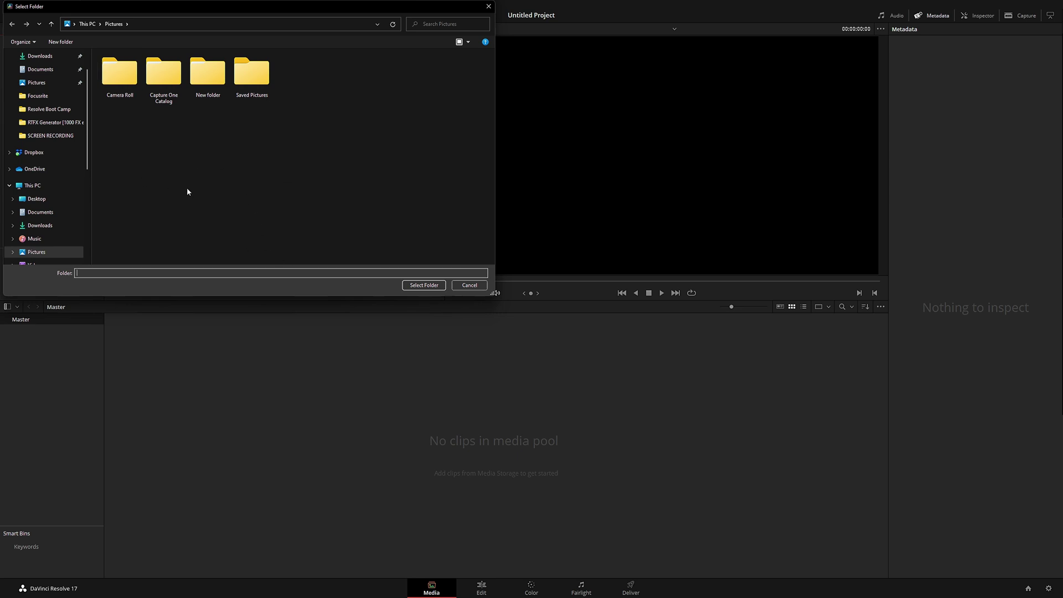
scroll(71, 111, "up", 2)
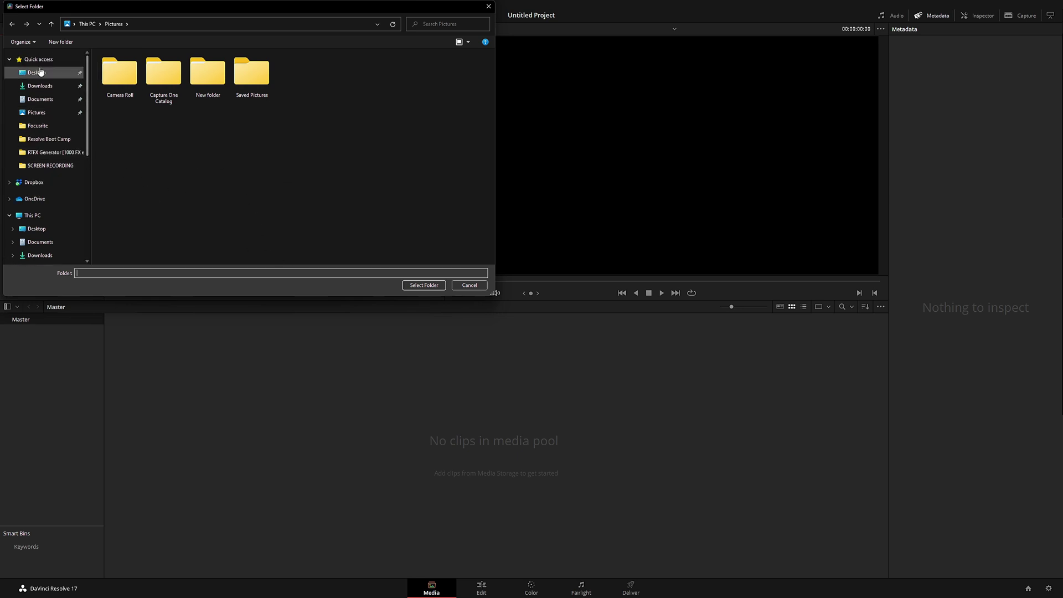
left_click(38, 72)
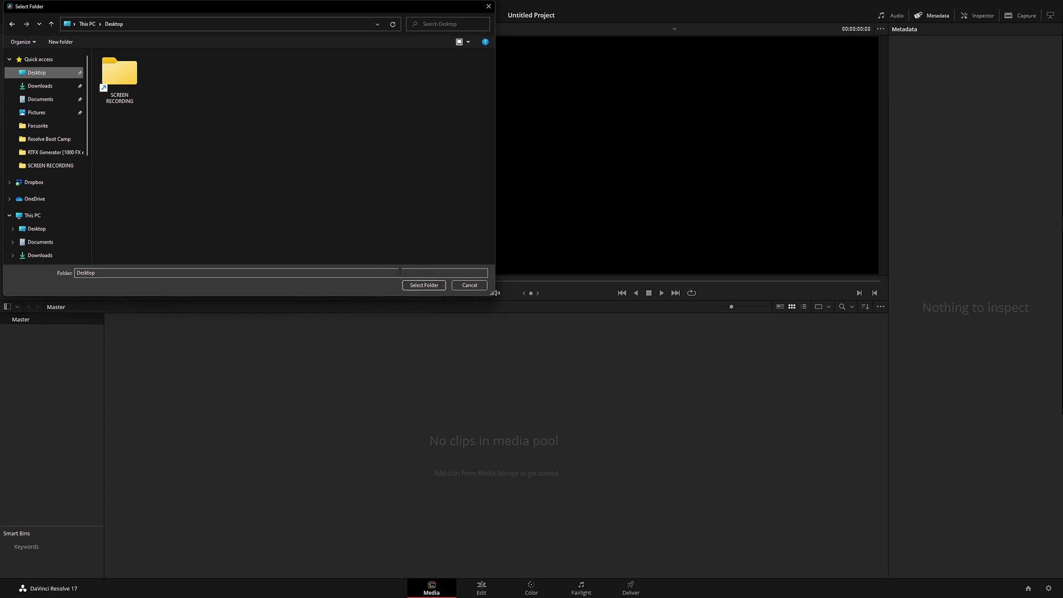
left_click(424, 285)
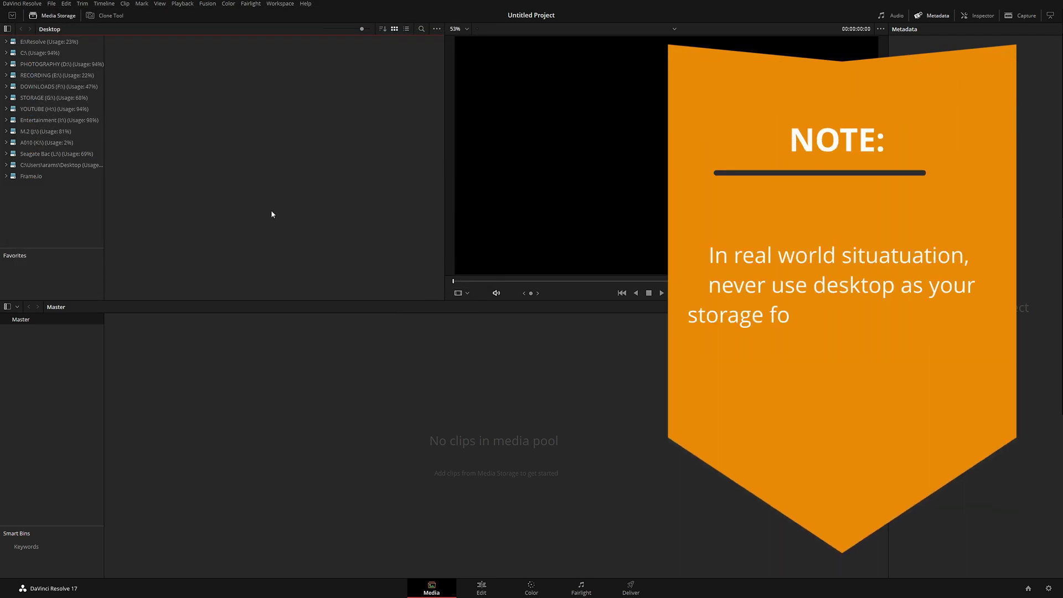
left_click(65, 166)
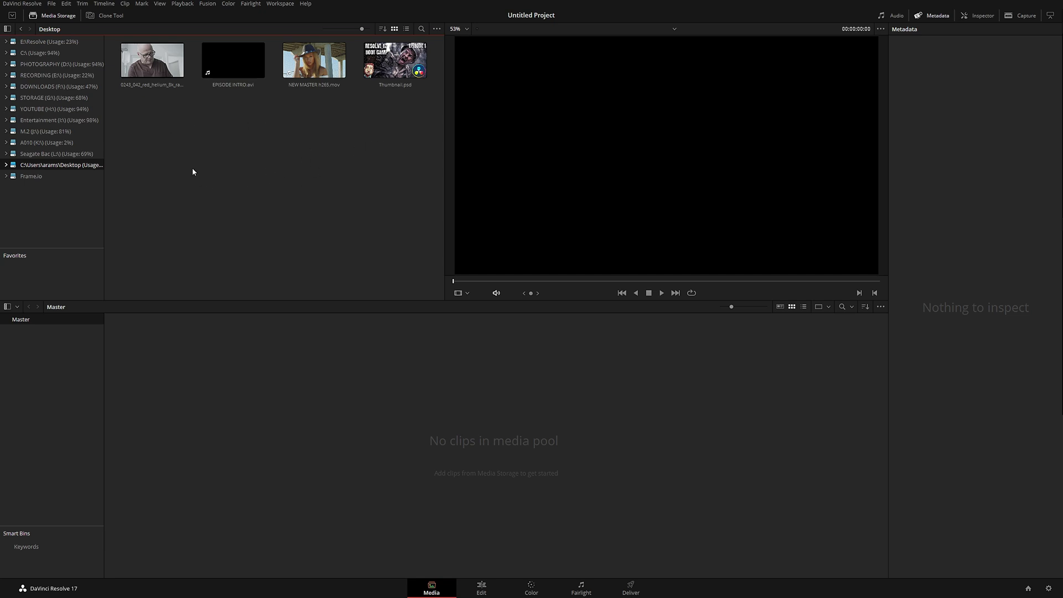
Step: Preview the red helium clip, then NEW MASTER h265.mov with viewer audio muted
left_click(153, 61)
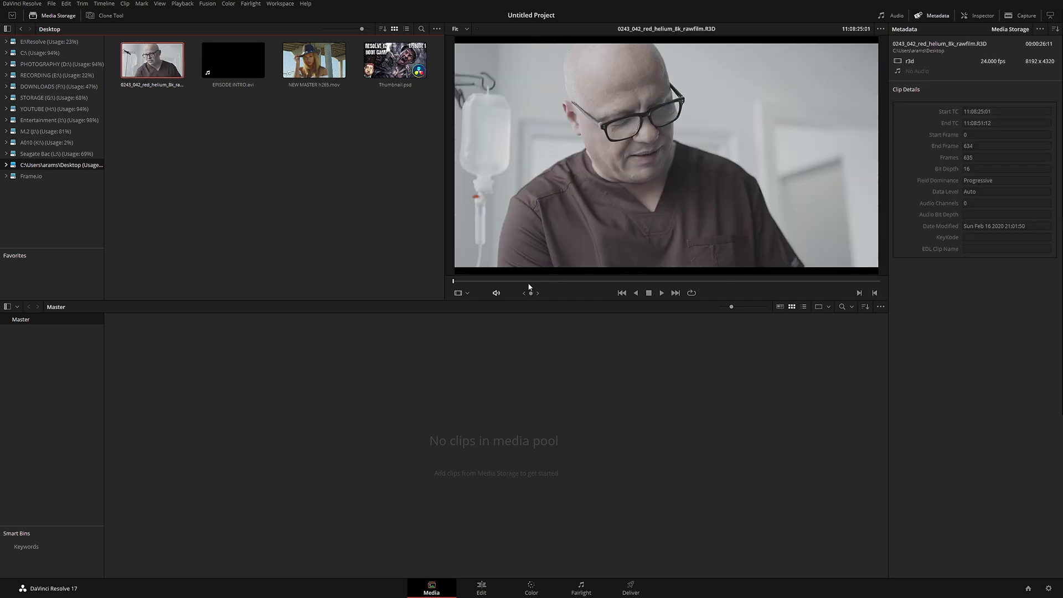
left_click_drag(528, 281, 724, 280)
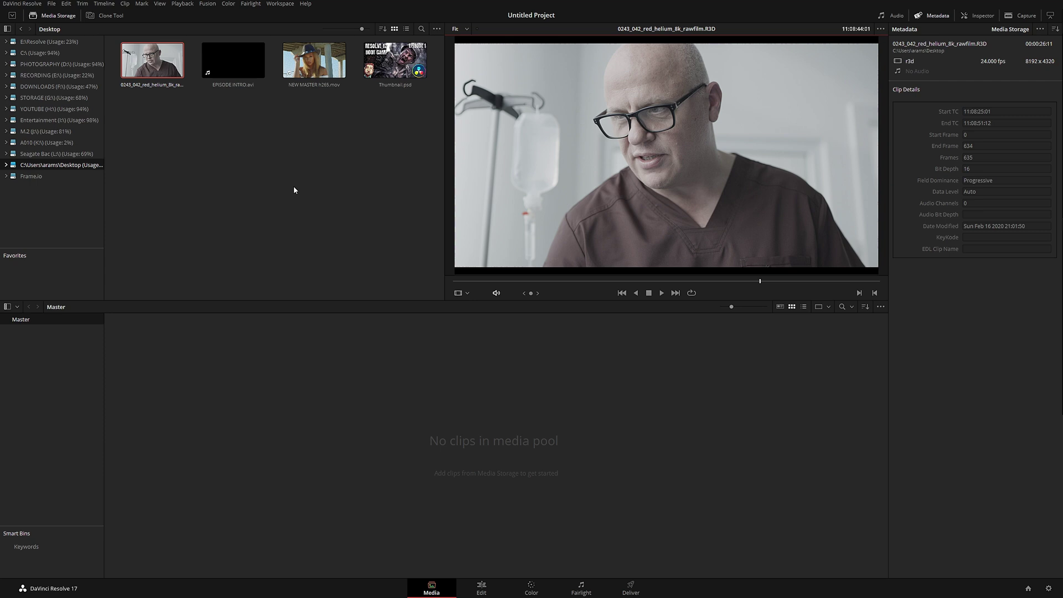
left_click(311, 60)
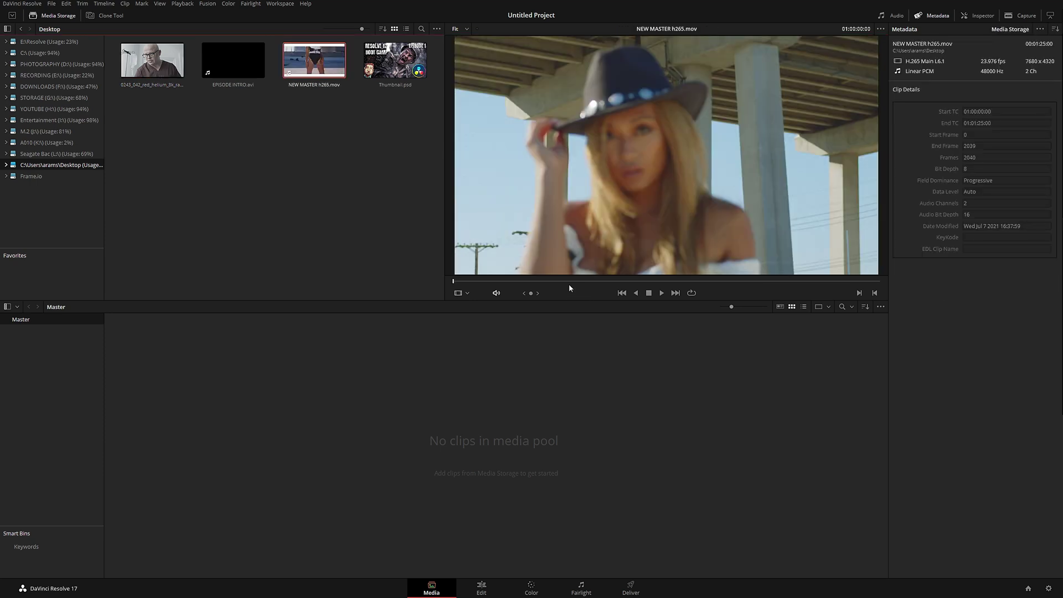
left_click(496, 292)
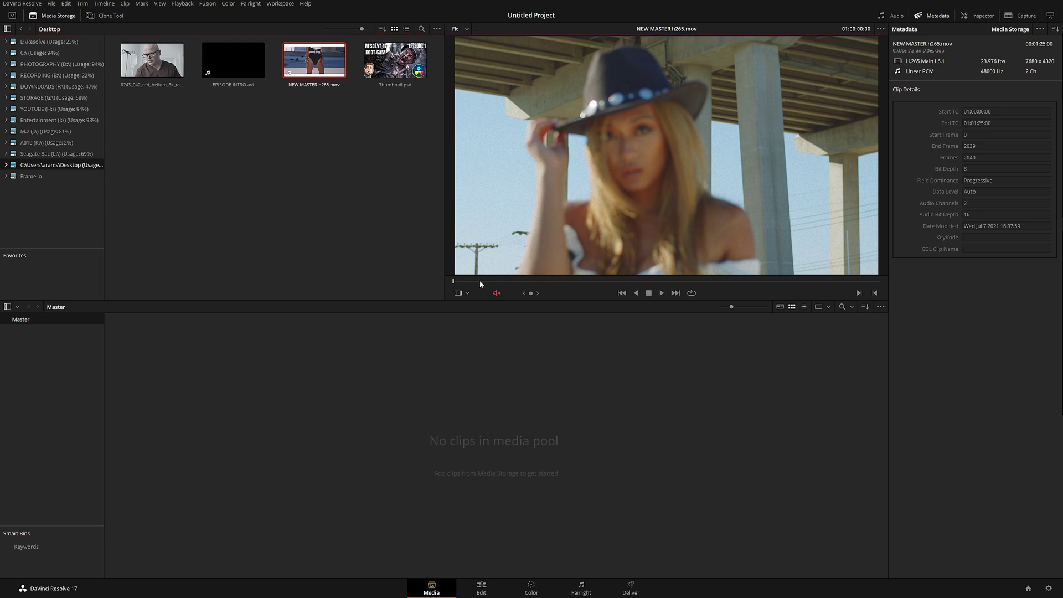
left_click_drag(471, 282, 826, 282)
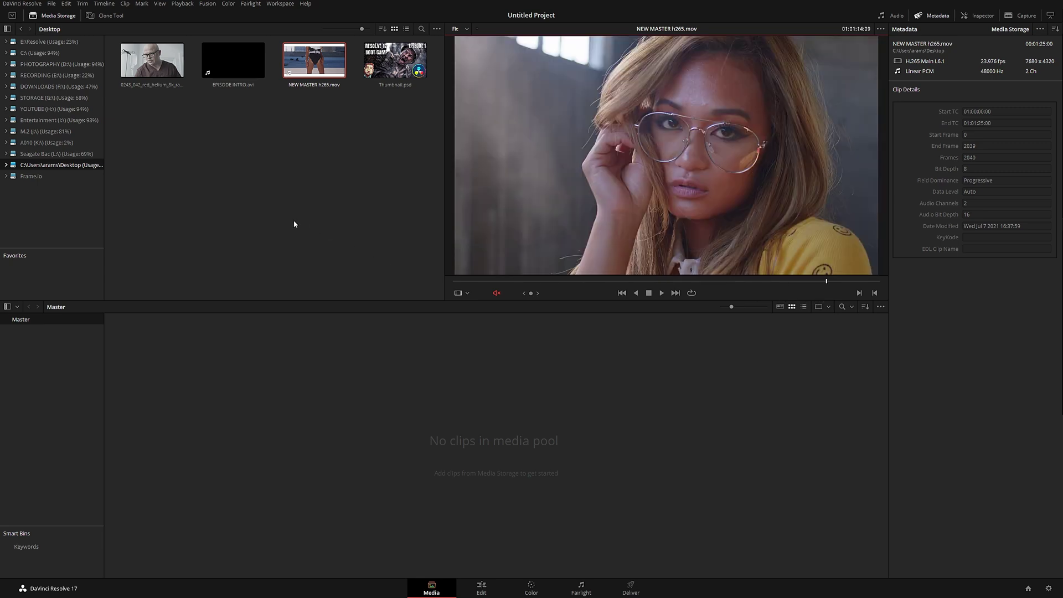
Step: Reload NEW MASTER h265.mov in the viewer and scrub through its scenes
left_click(156, 51)
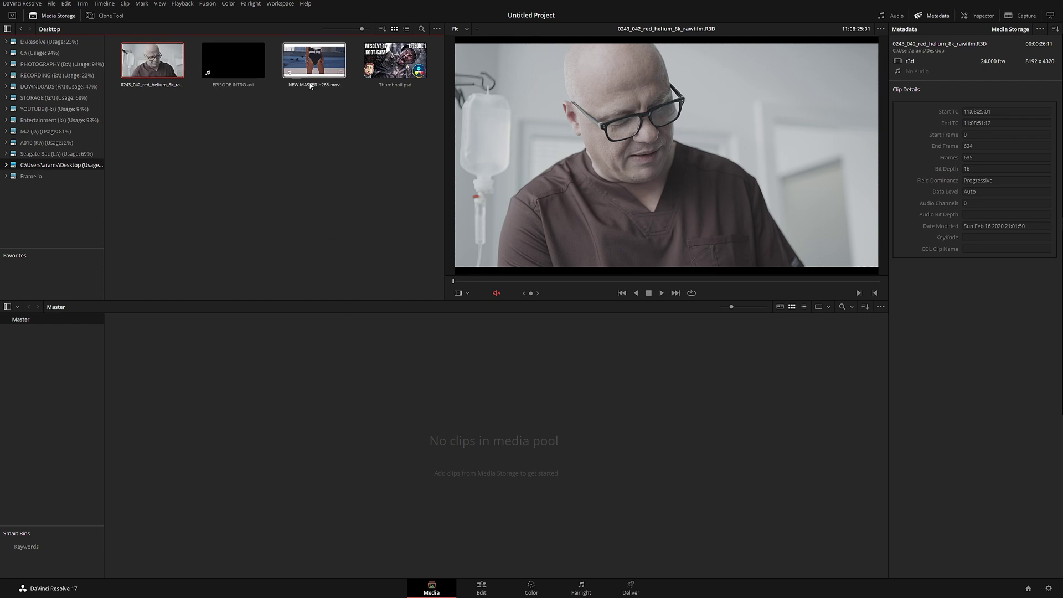
left_click(315, 60)
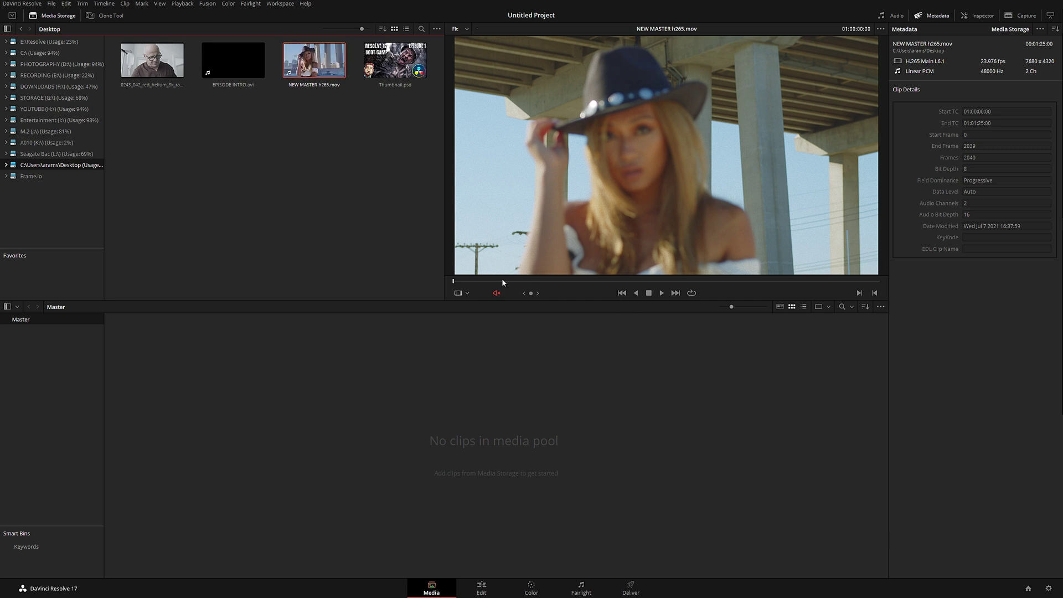
left_click_drag(502, 282, 605, 284)
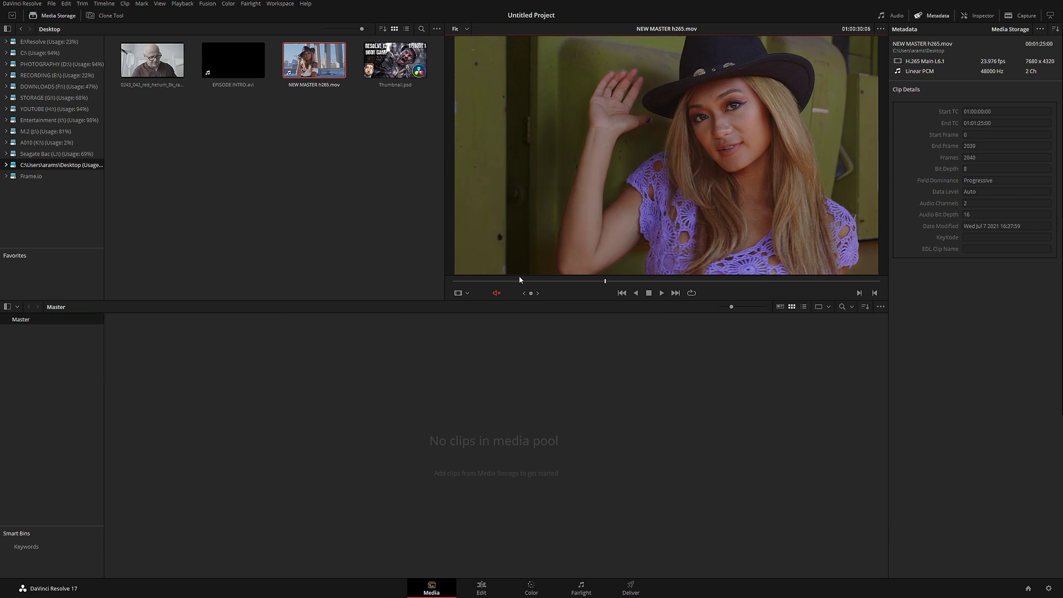
left_click_drag(519, 280, 612, 282)
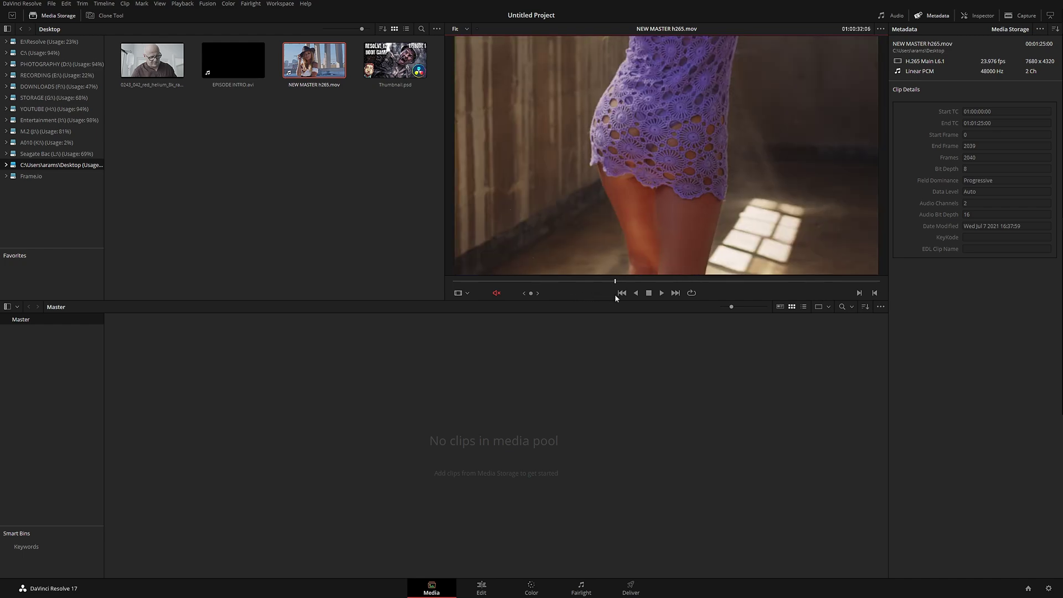
left_click_drag(615, 283, 769, 282)
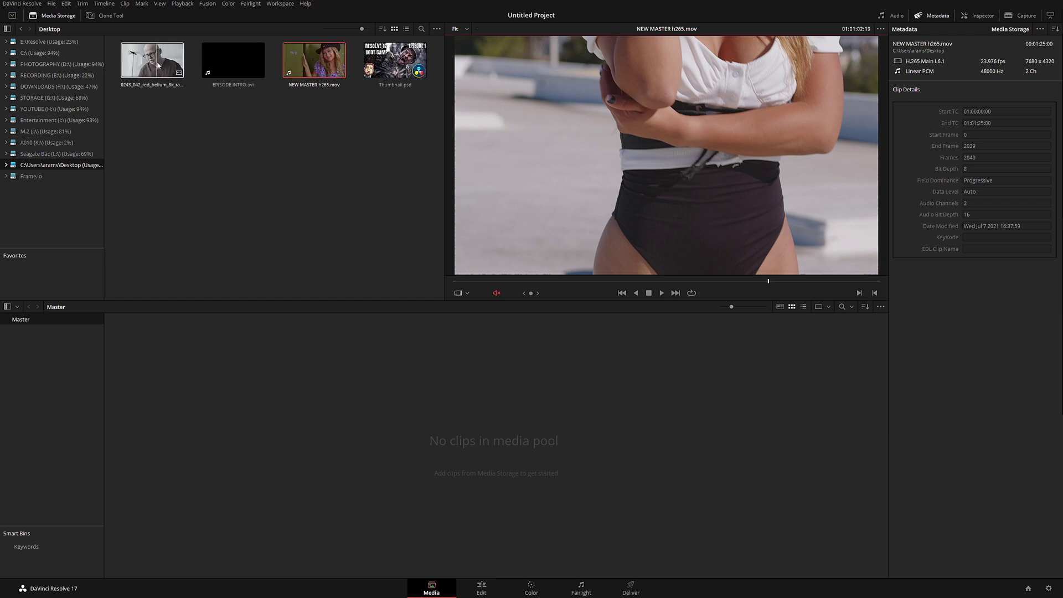
Step: Run Scene Cut Detection's Auto Scene Detect on NEW MASTER h265.mov, finding 18 scenes
right_click(318, 66)
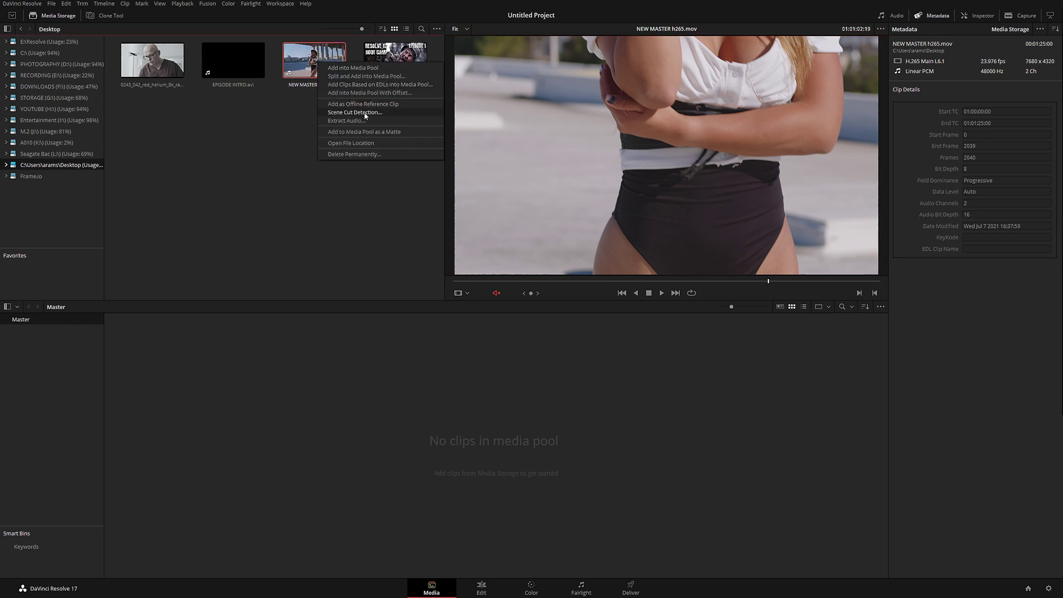
left_click(379, 113)
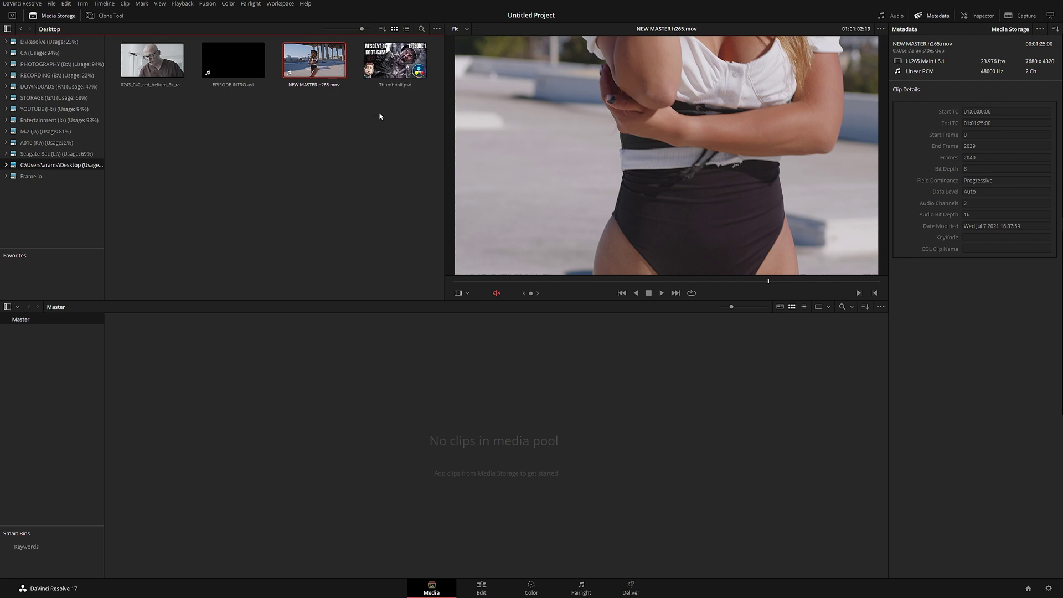
left_click_drag(174, 53, 178, 35)
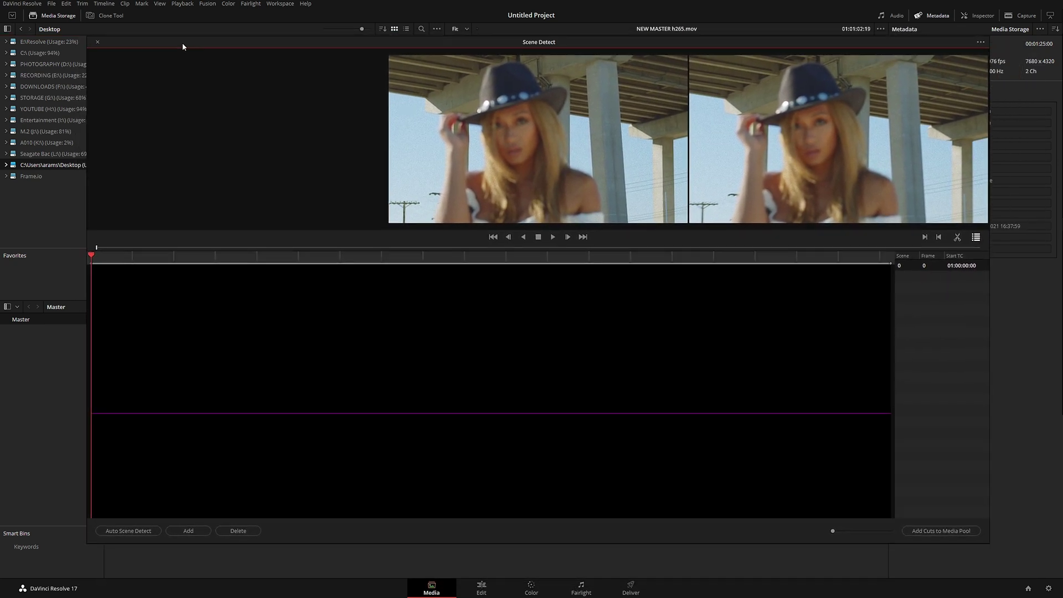
left_click(127, 531)
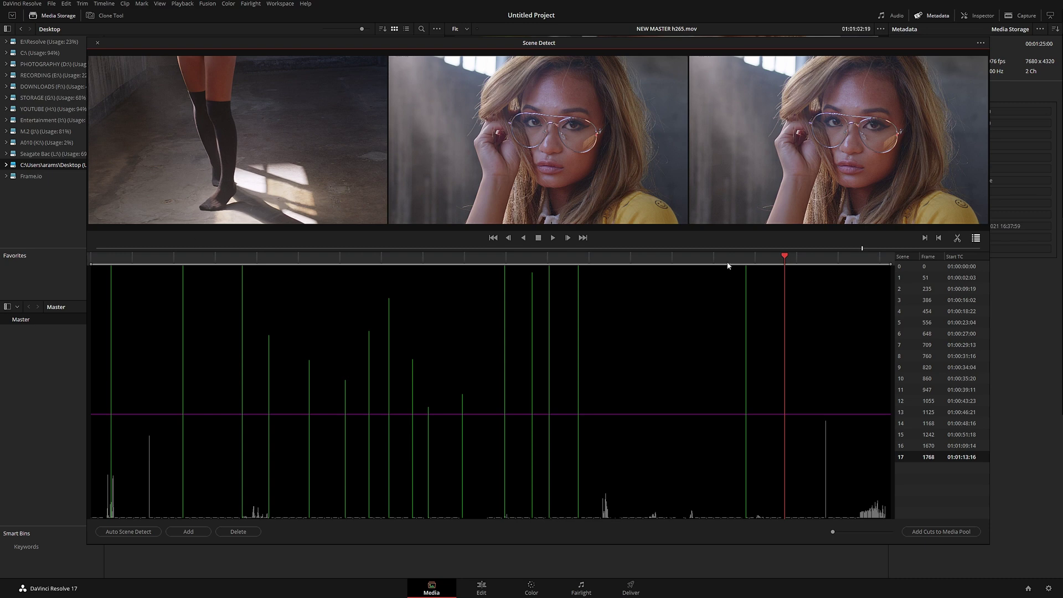
left_click_drag(785, 257, 150, 256)
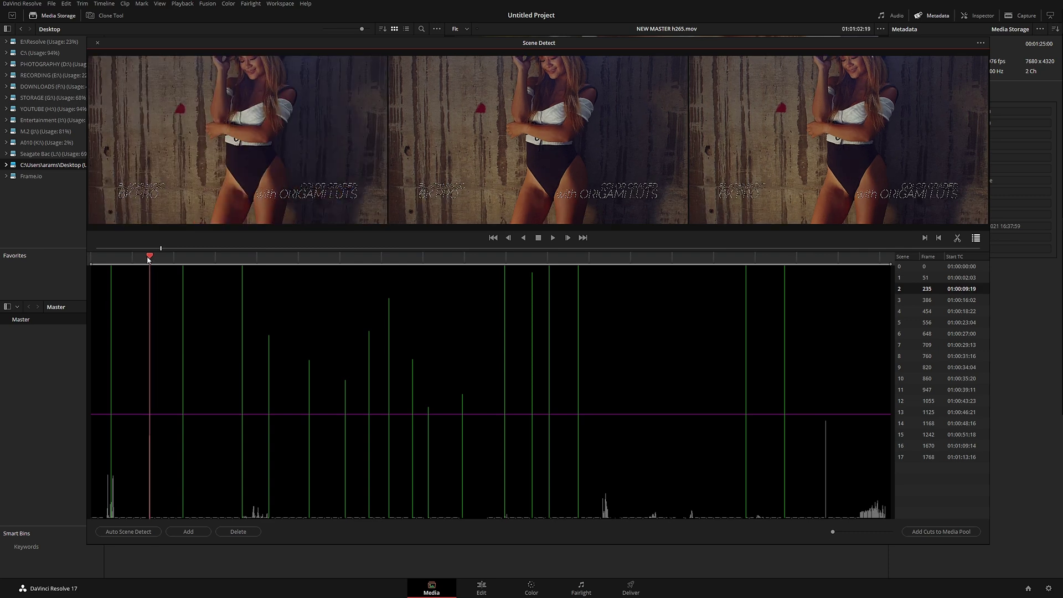
left_click_drag(150, 257, 150, 257)
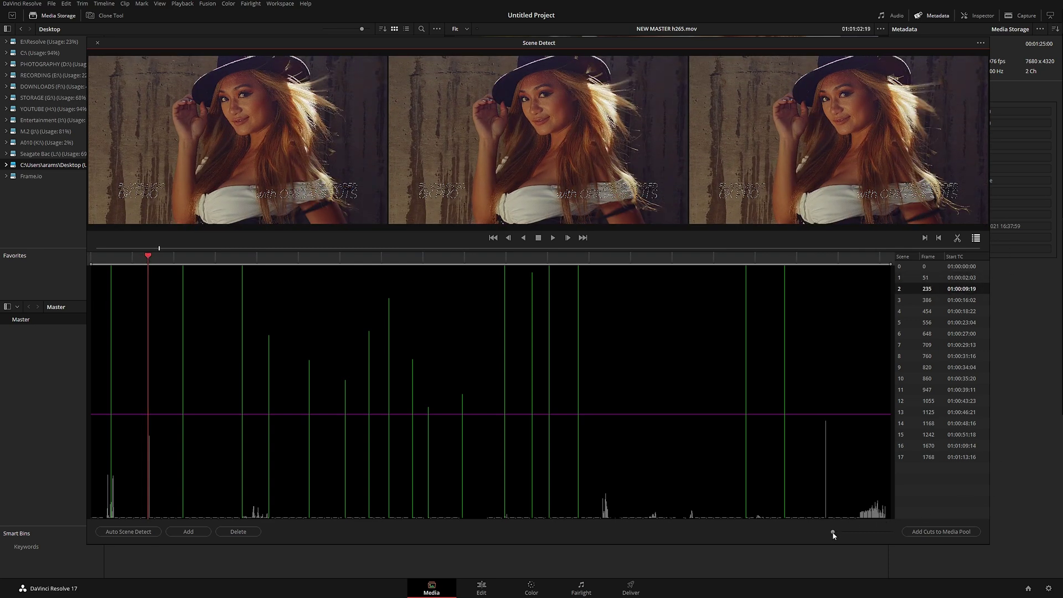
left_click_drag(832, 532, 842, 532)
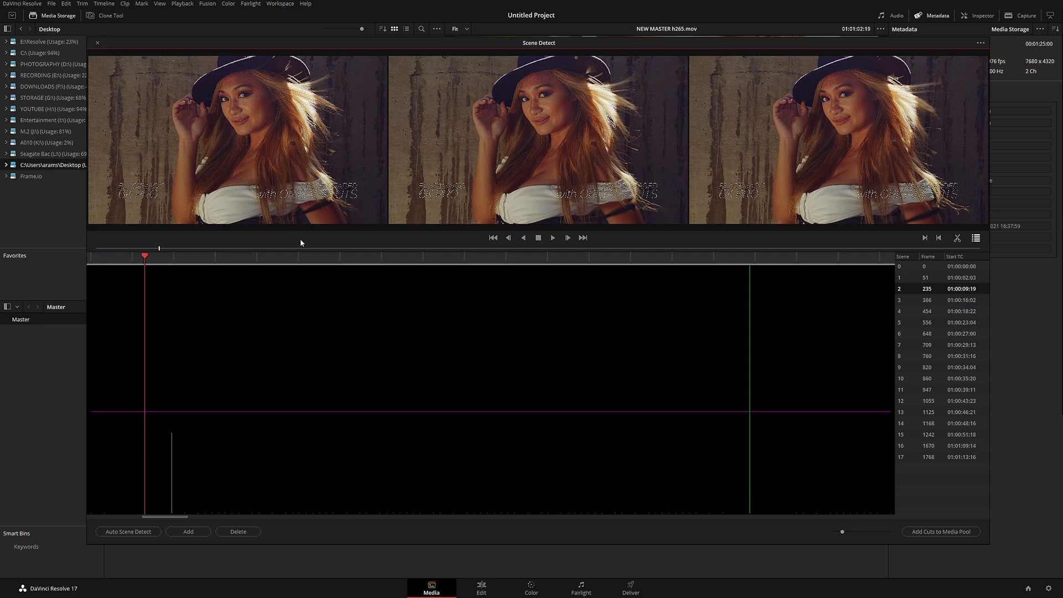
key("Right")
key("Right")
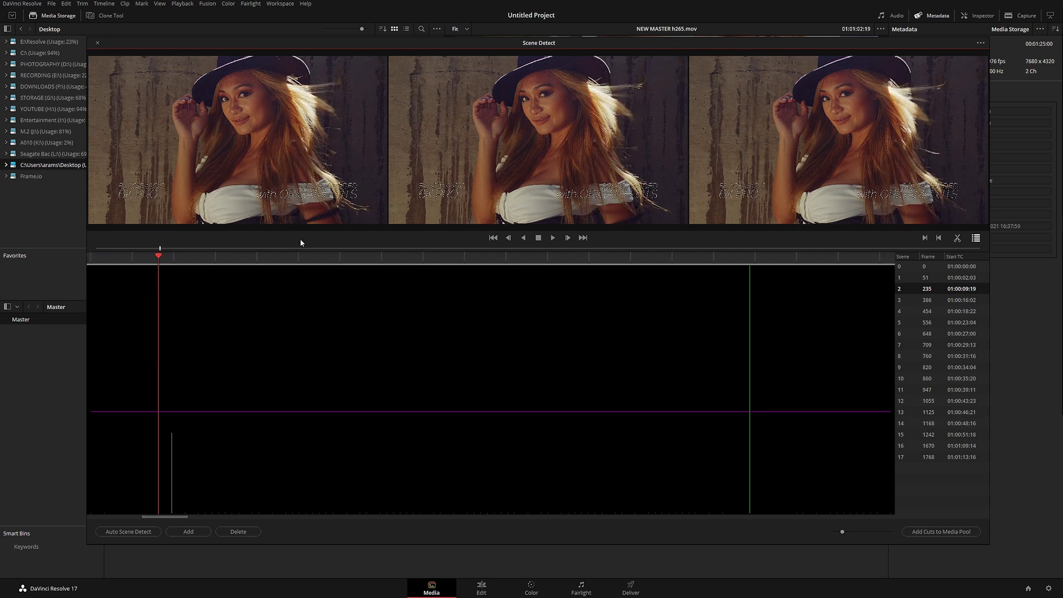
key("Right")
key("Right")
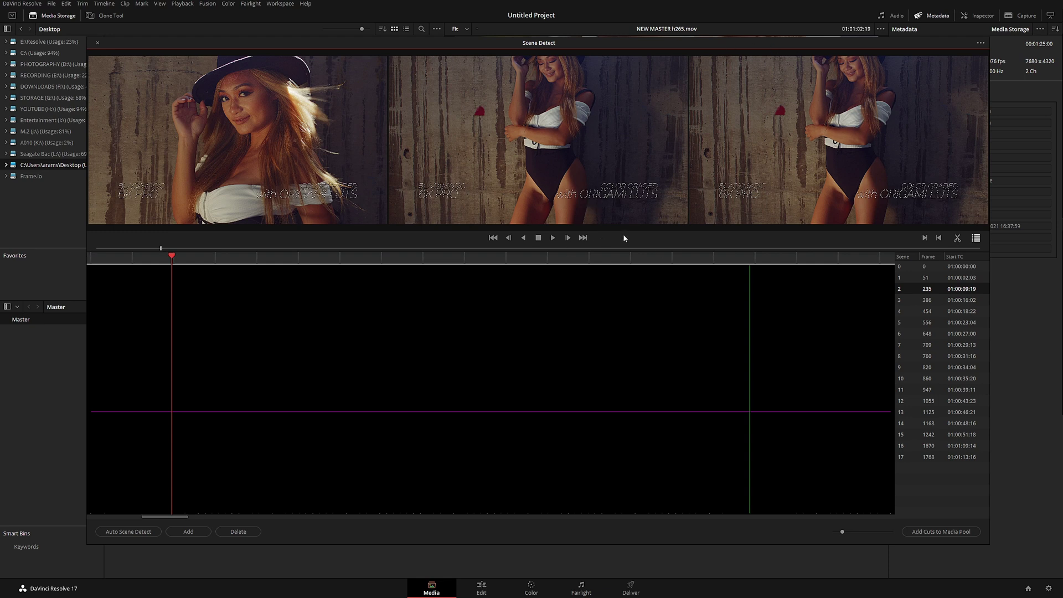
key("Left")
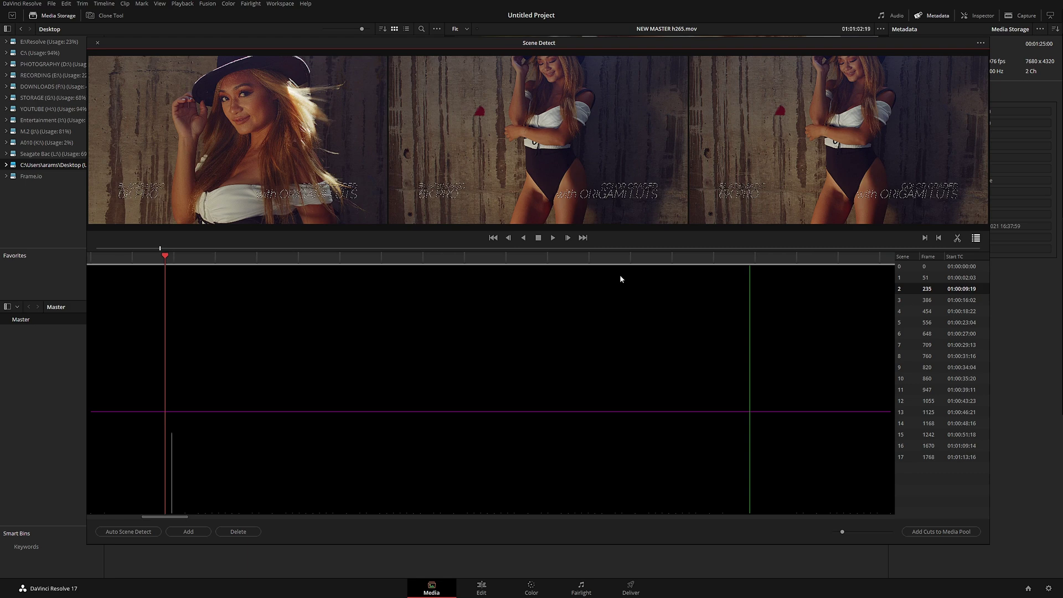
key("Right")
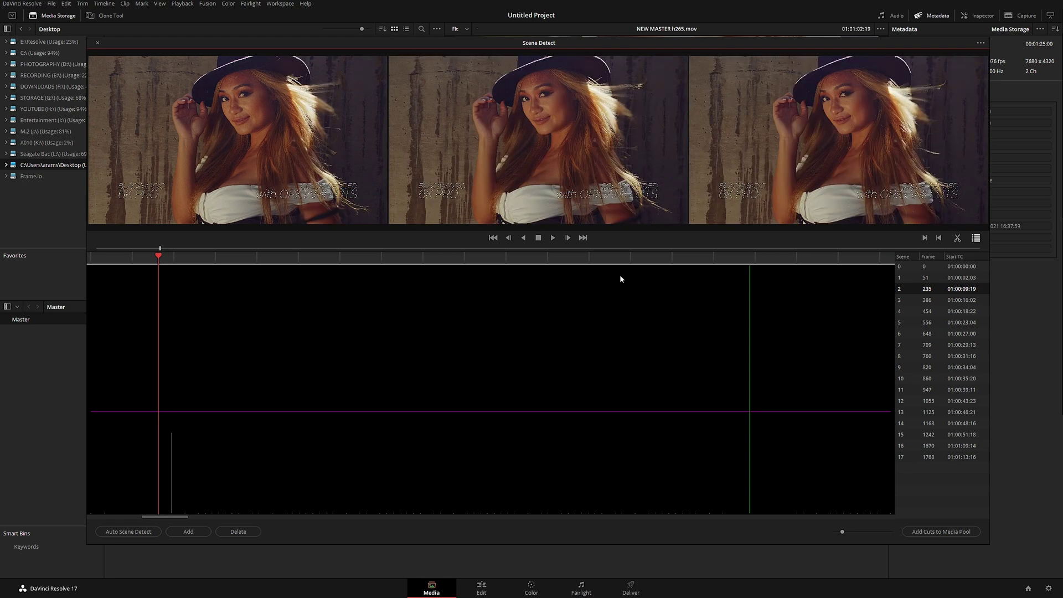
key("Left")
key("Right")
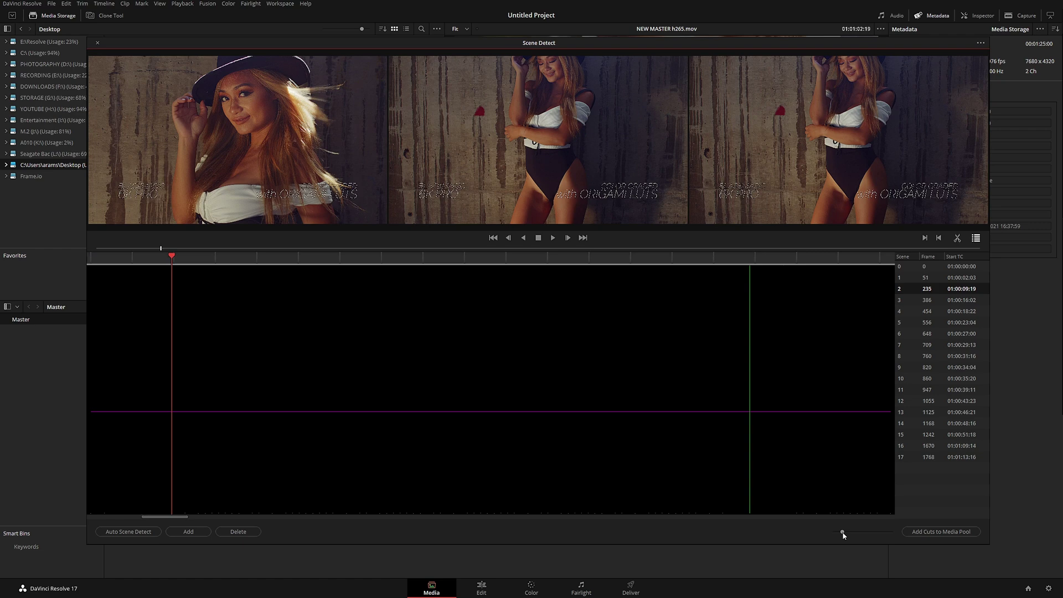
left_click_drag(841, 530, 833, 533)
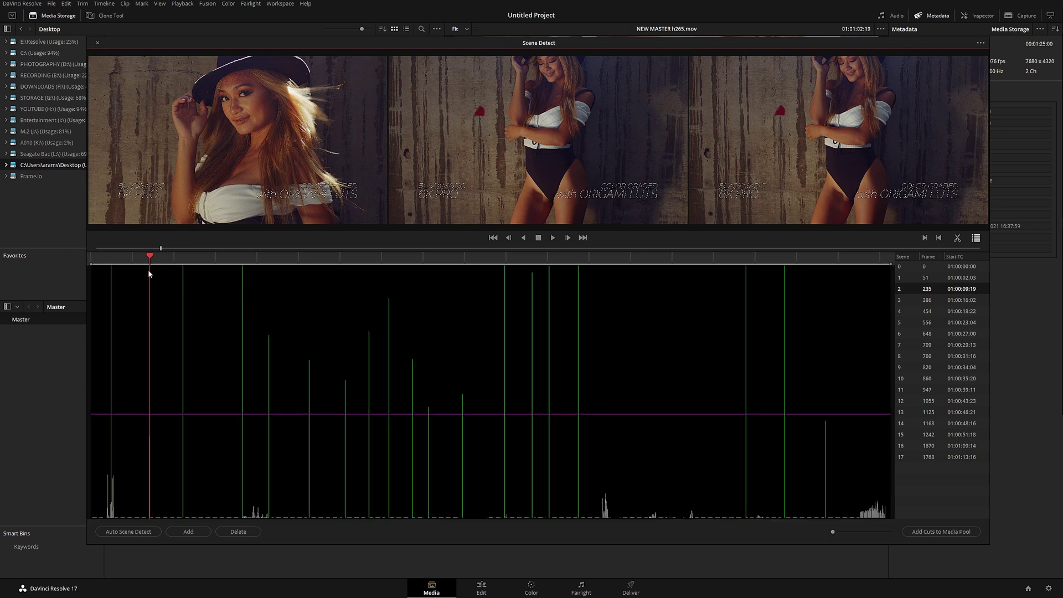
Step: Lower the Scene Detect threshold until 20 scenes appear, checking cuts near start and end
left_click(130, 262)
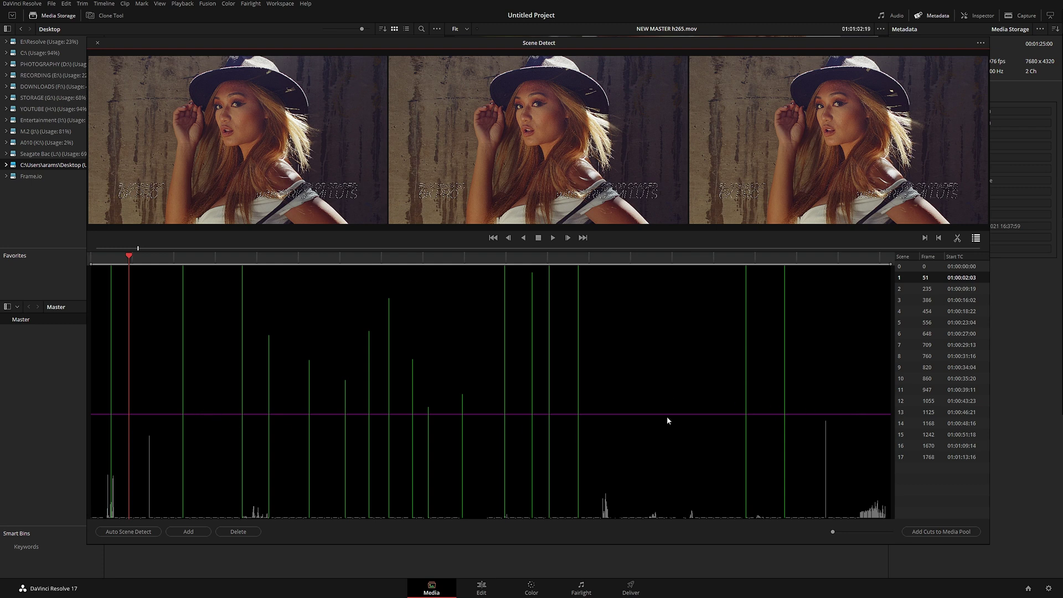
left_click_drag(667, 415, 669, 444)
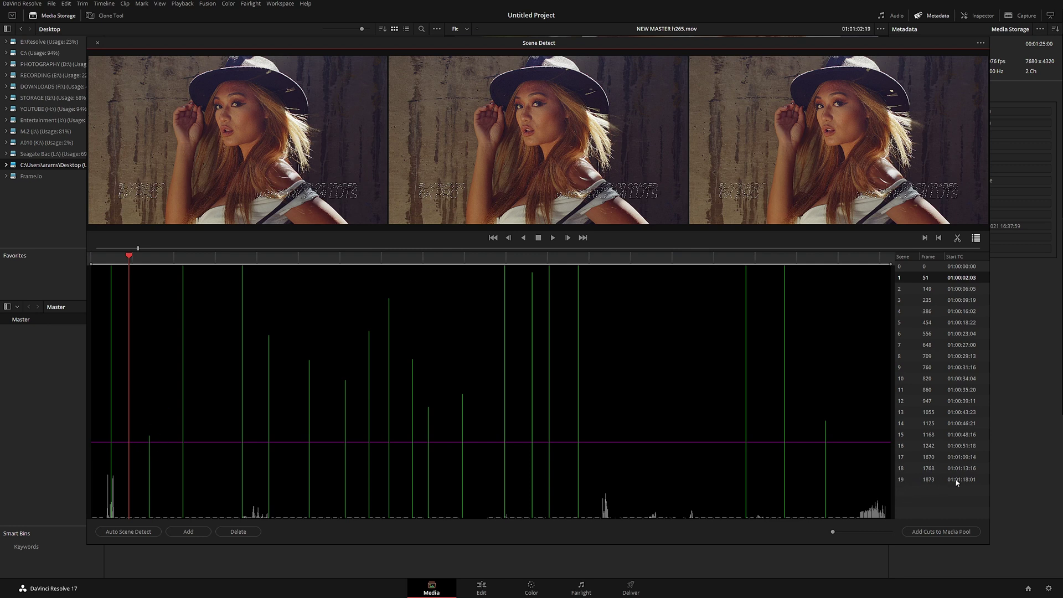
left_click_drag(487, 444, 489, 405)
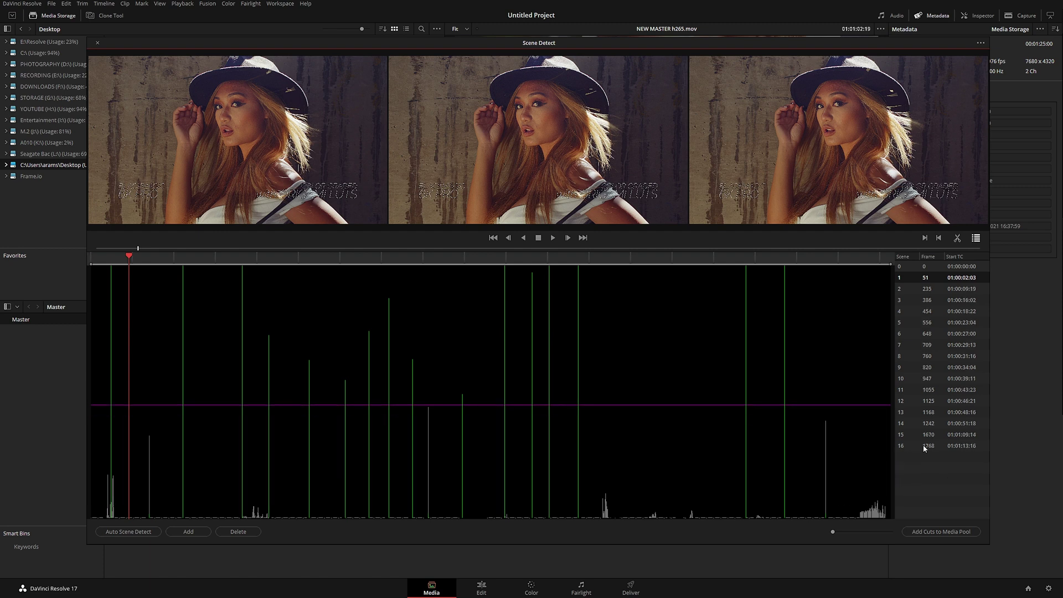
left_click_drag(484, 405, 511, 443)
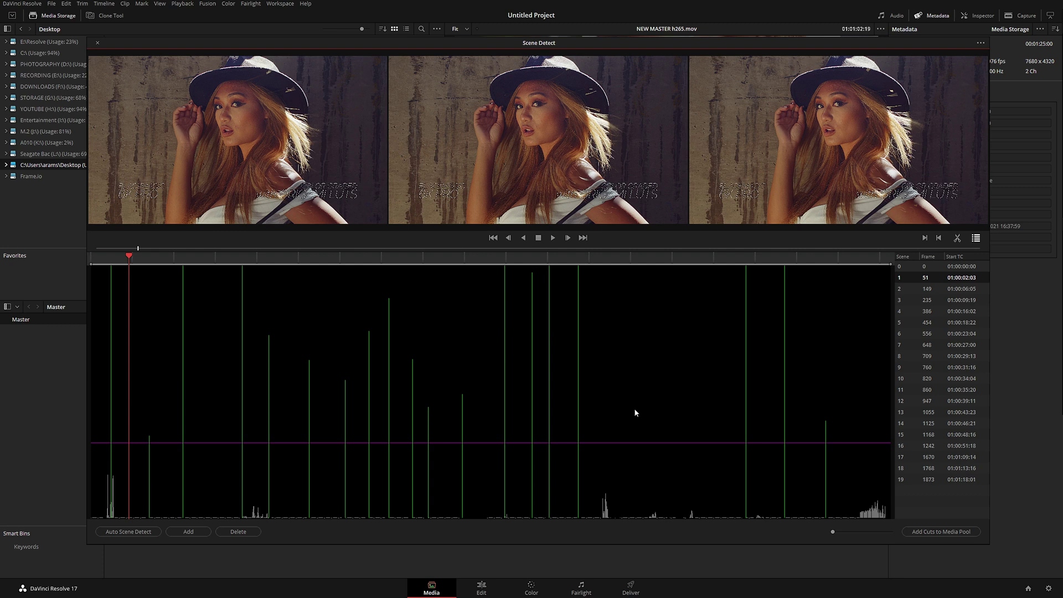
left_click(672, 443)
mouse_move(698, 443)
left_mouse_down()
mouse_move(707, 410)
mouse_move(705, 447)
left_mouse_up()
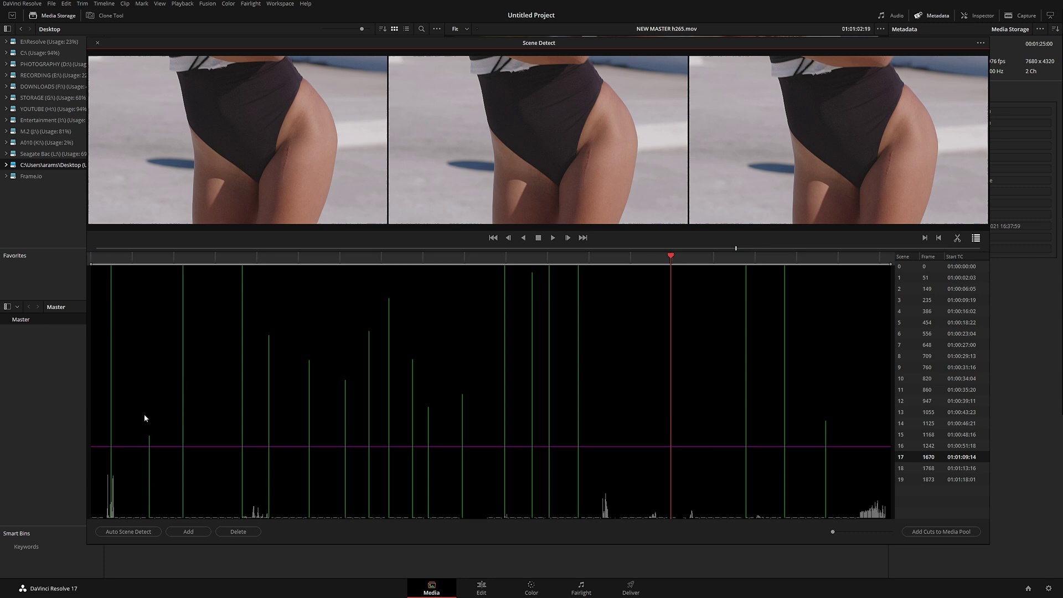
left_click(160, 264)
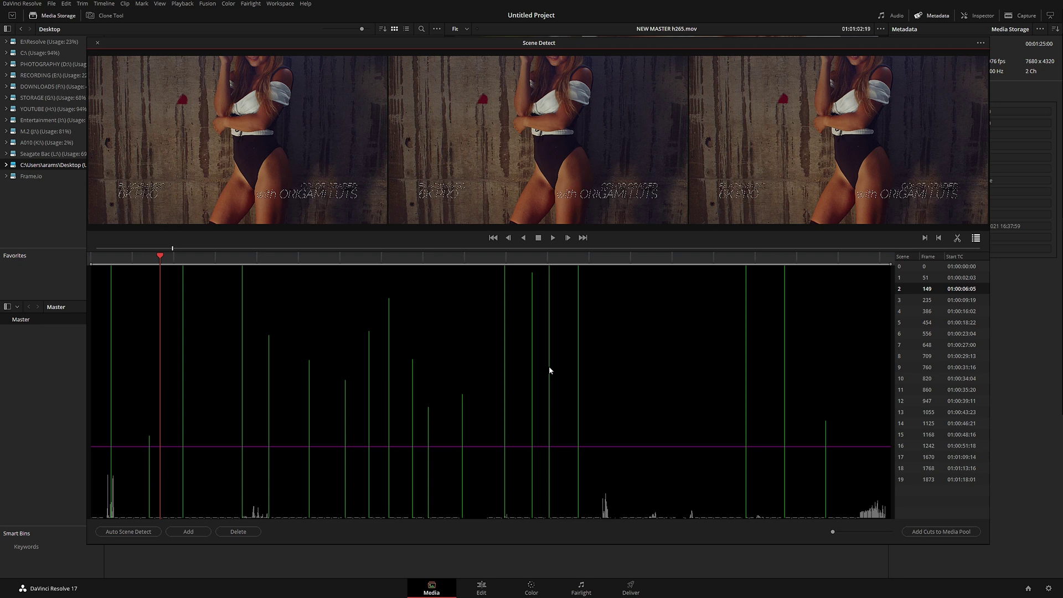
left_click(624, 258)
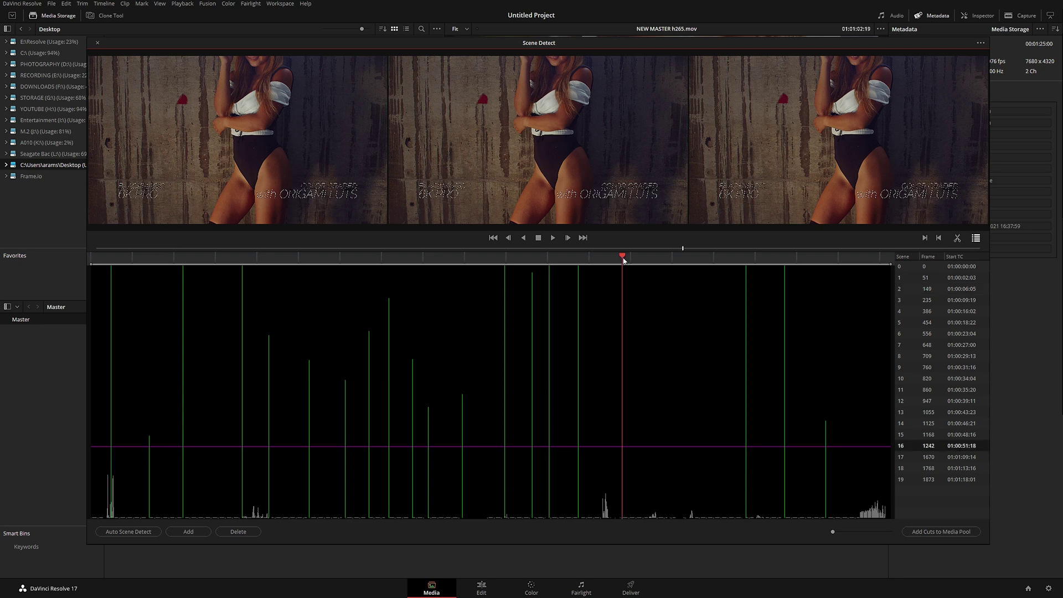
mouse_move(626, 261)
left_mouse_down()
mouse_move(662, 270)
mouse_move(644, 272)
left_mouse_up()
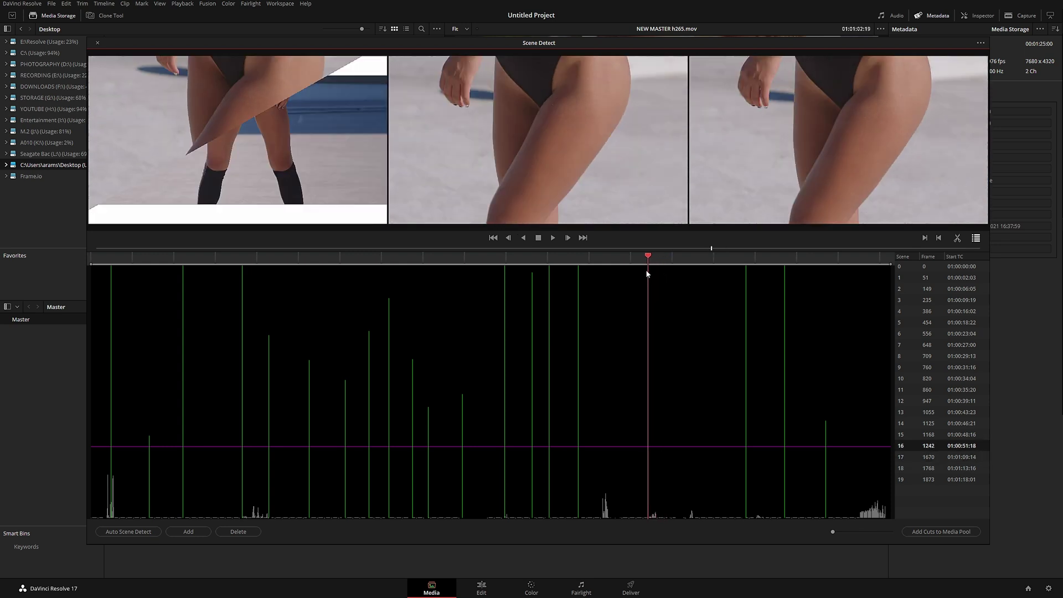
left_click_drag(645, 273, 651, 273)
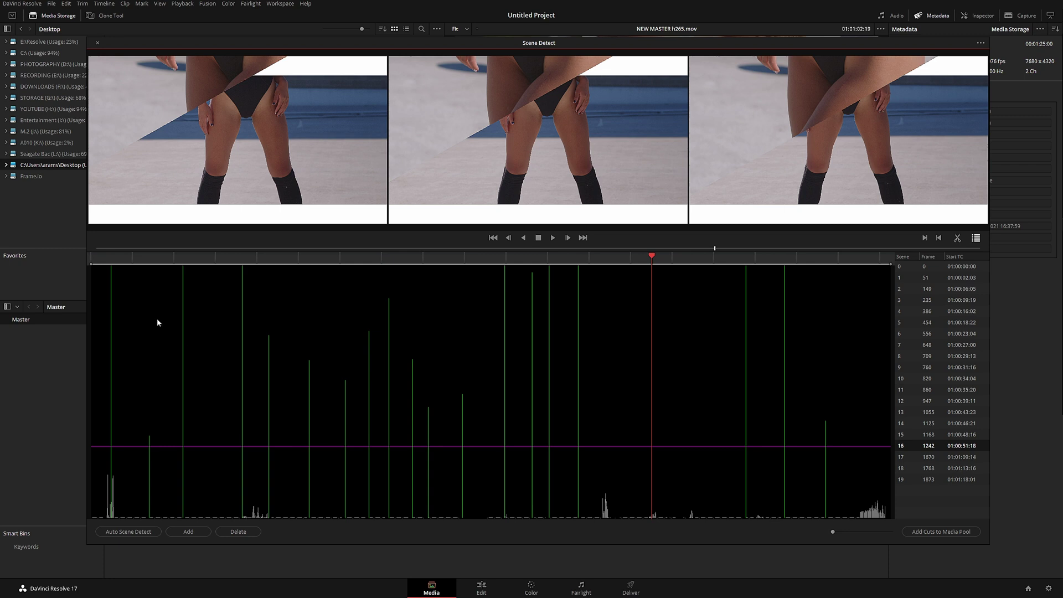
left_click(145, 260)
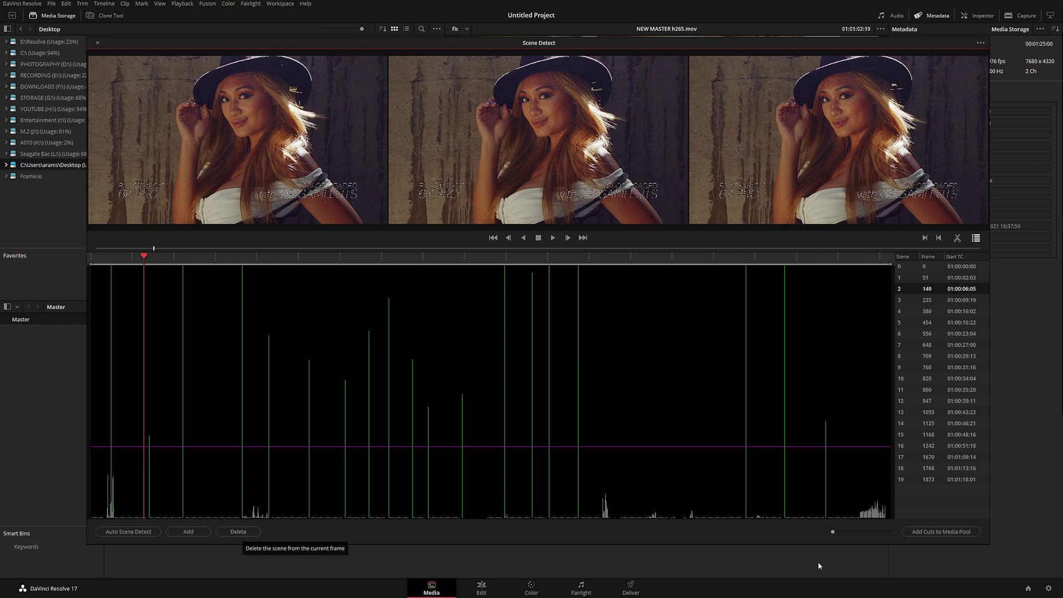
mouse_move(832, 532)
left_mouse_down()
mouse_move(847, 534)
mouse_move(838, 538)
left_mouse_up()
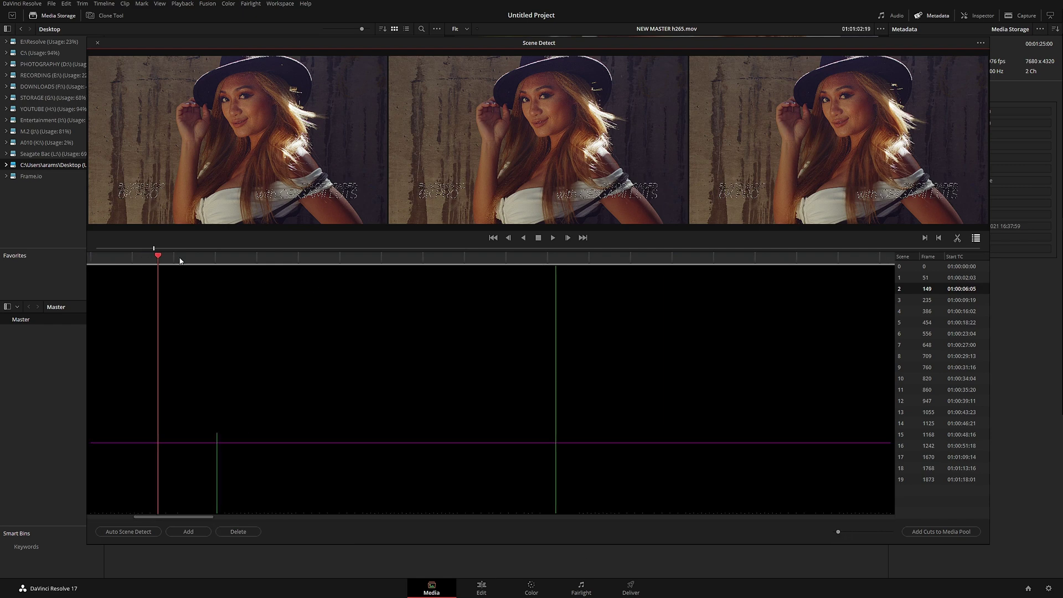
Step: Add a cut where the hat close-up becomes the full-body shot, then zoom the graph out
left_click_drag(177, 259, 203, 267)
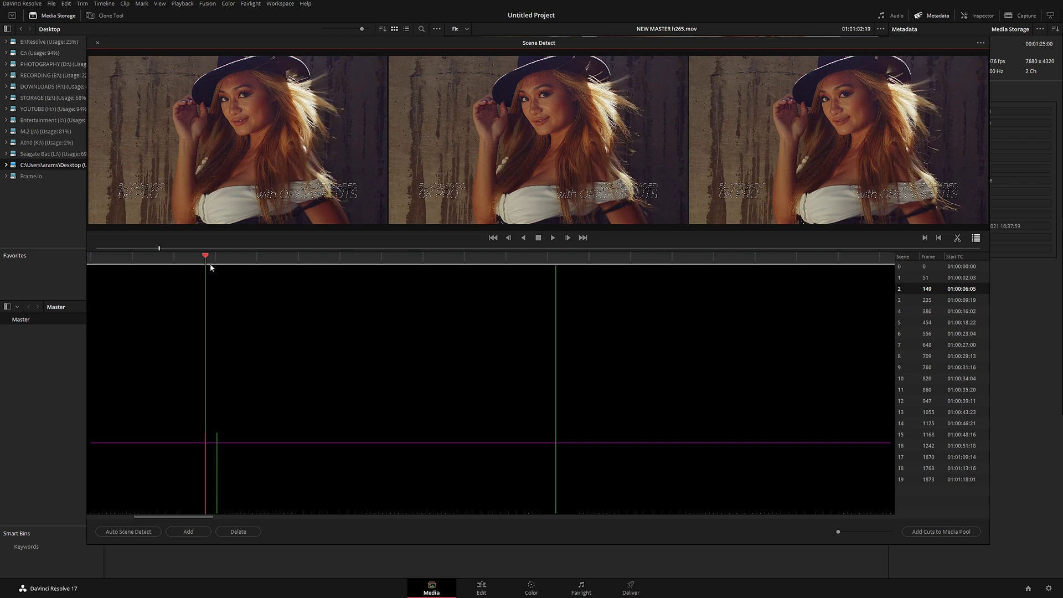
left_click_drag(203, 267, 217, 266)
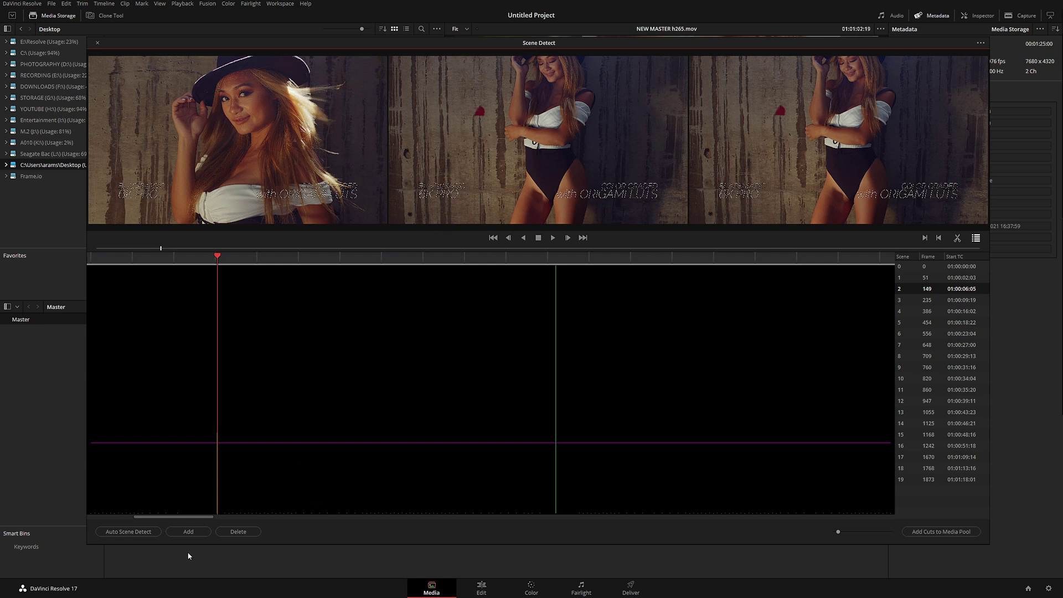
left_click(187, 532)
left_click_drag(837, 532, 832, 533)
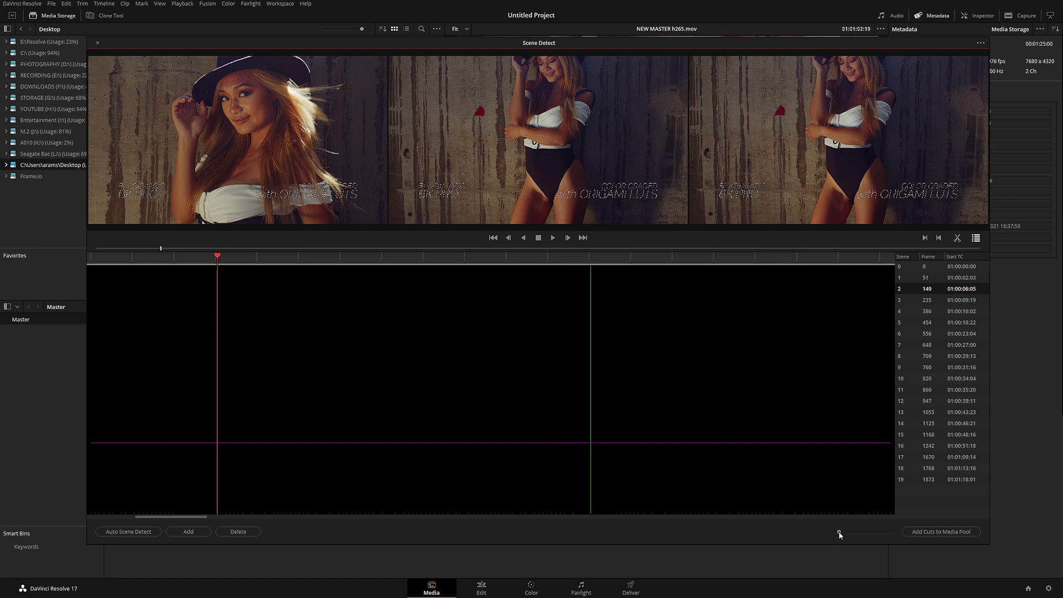
left_click(154, 258)
left_click_drag(836, 533, 633, 523)
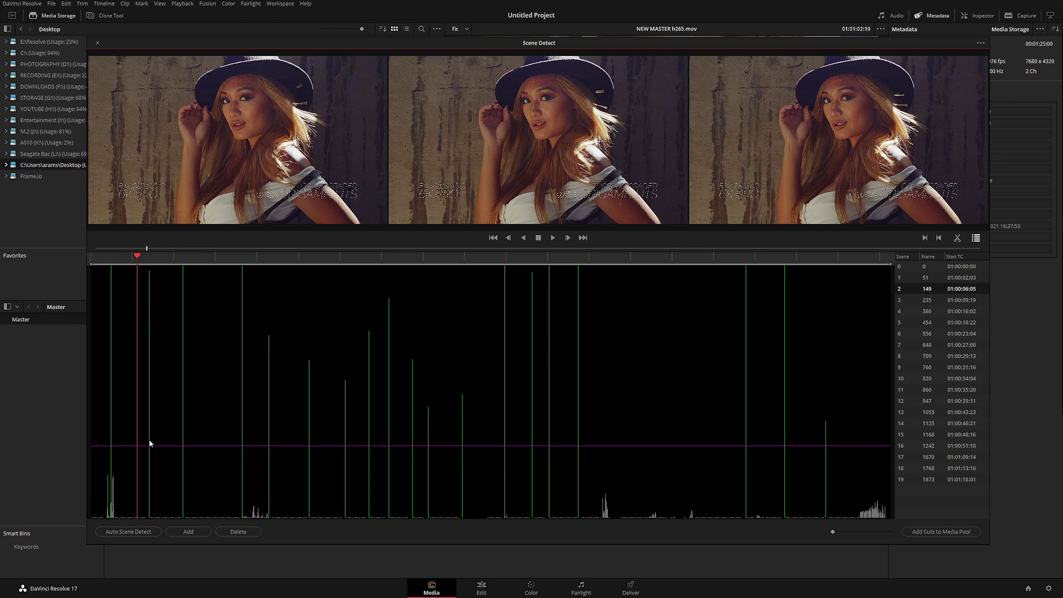
Step: Try removing the early cut near scene 2, then step through cuts from the first scene
left_click(149, 448)
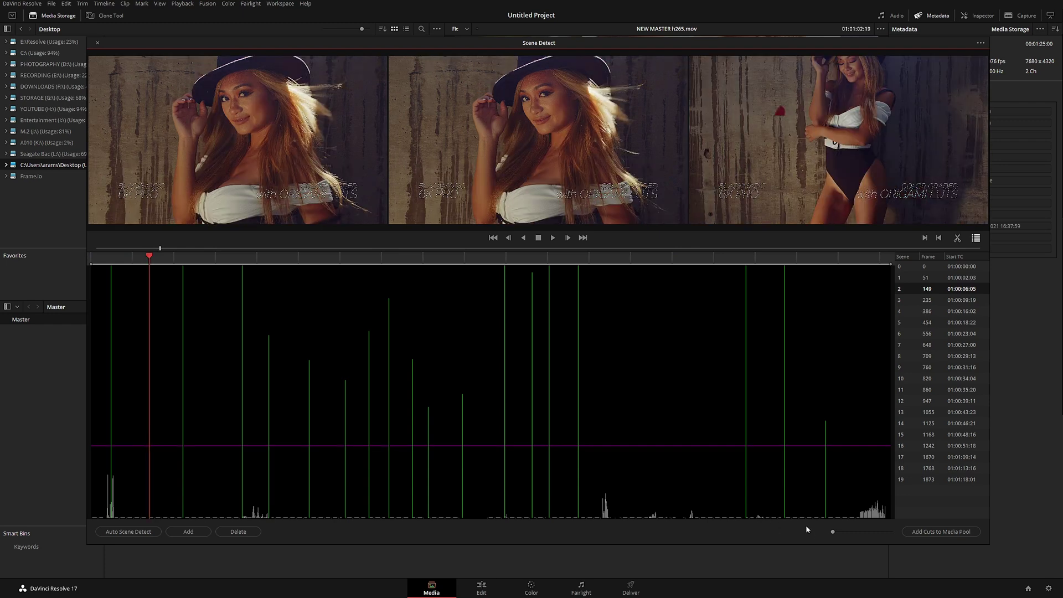
left_click(237, 532)
left_click(127, 259)
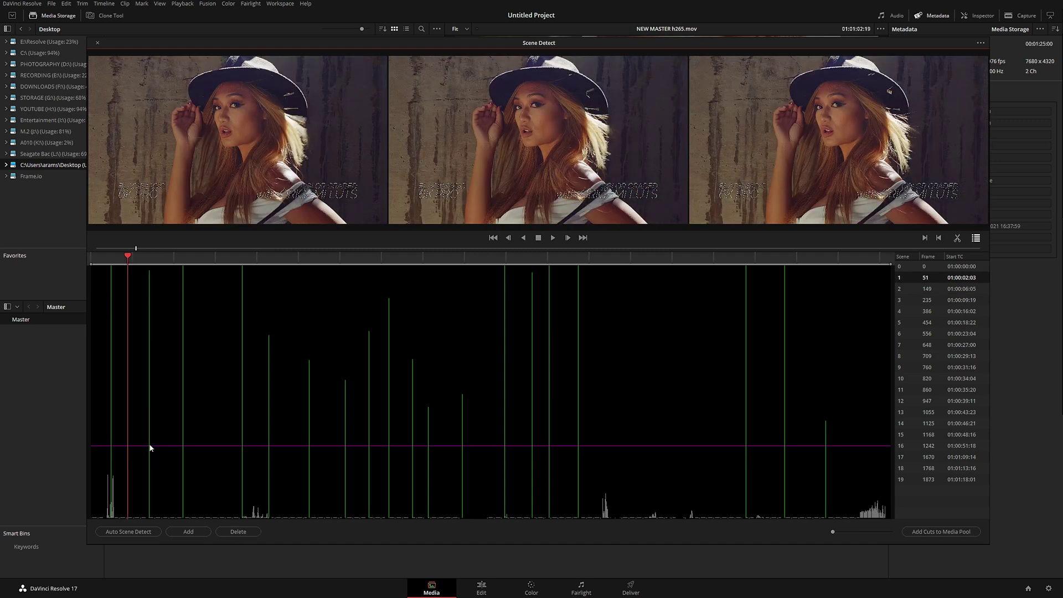
left_click_drag(151, 447, 149, 453)
key("Down")
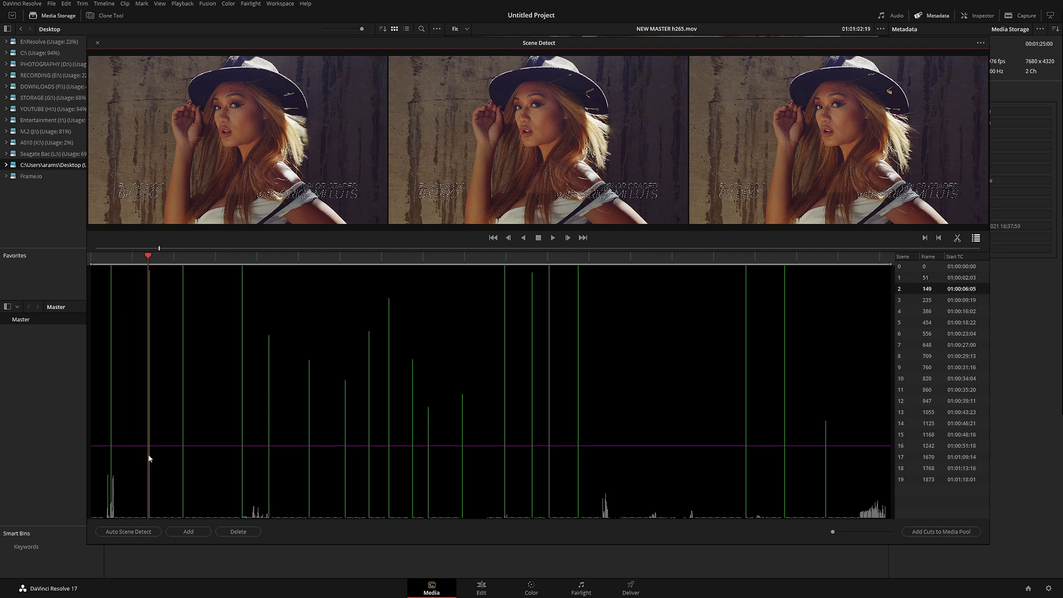
left_click_drag(834, 532, 845, 532)
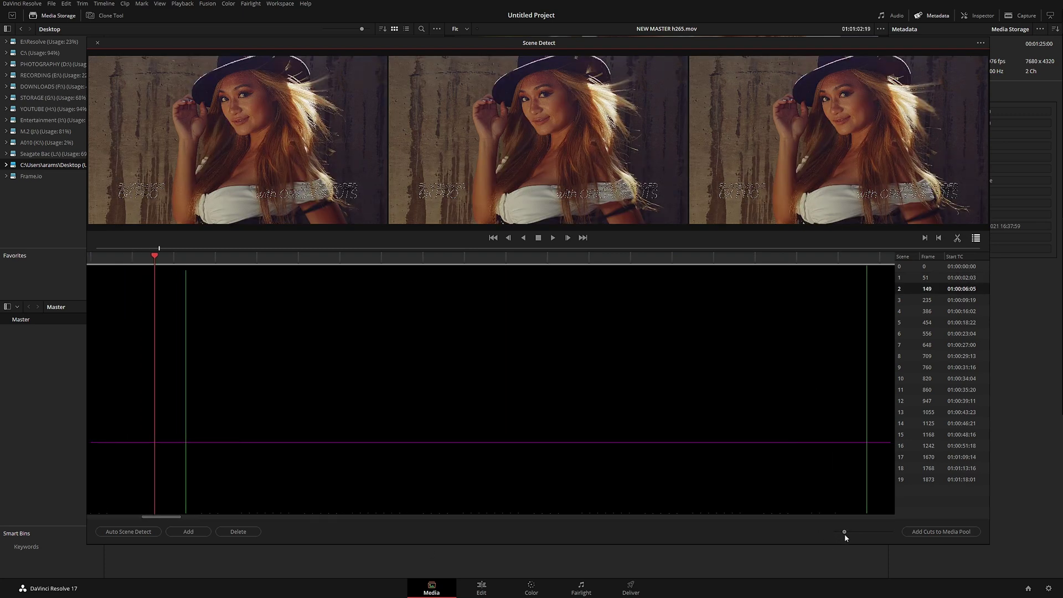
Step: Delete the unwanted cut at frame 149, zoom out, and check the remaining cuts
left_click(192, 261)
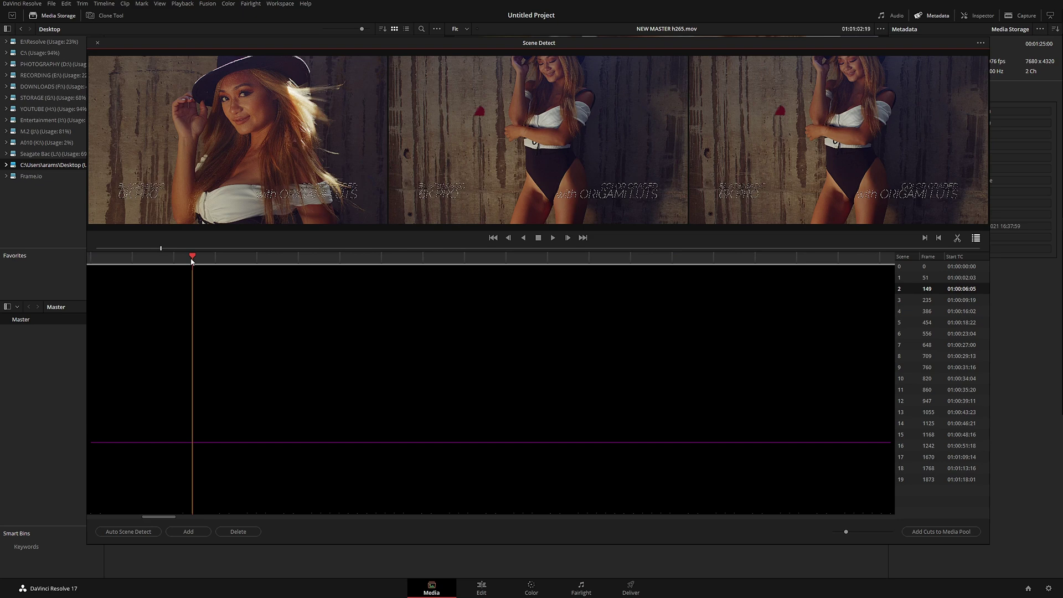
left_click(240, 531)
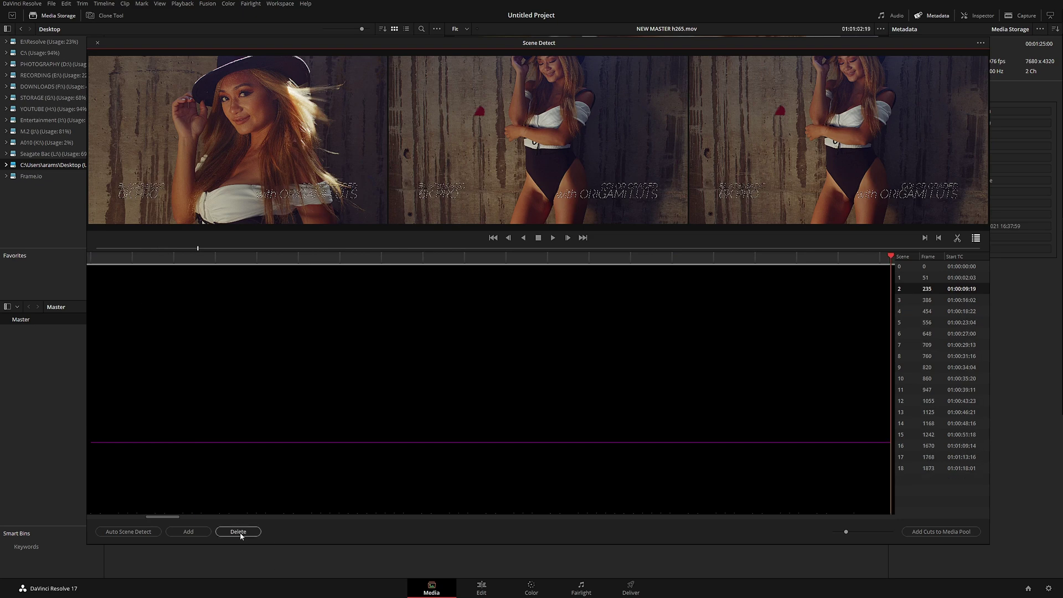
left_click_drag(847, 534, 836, 534)
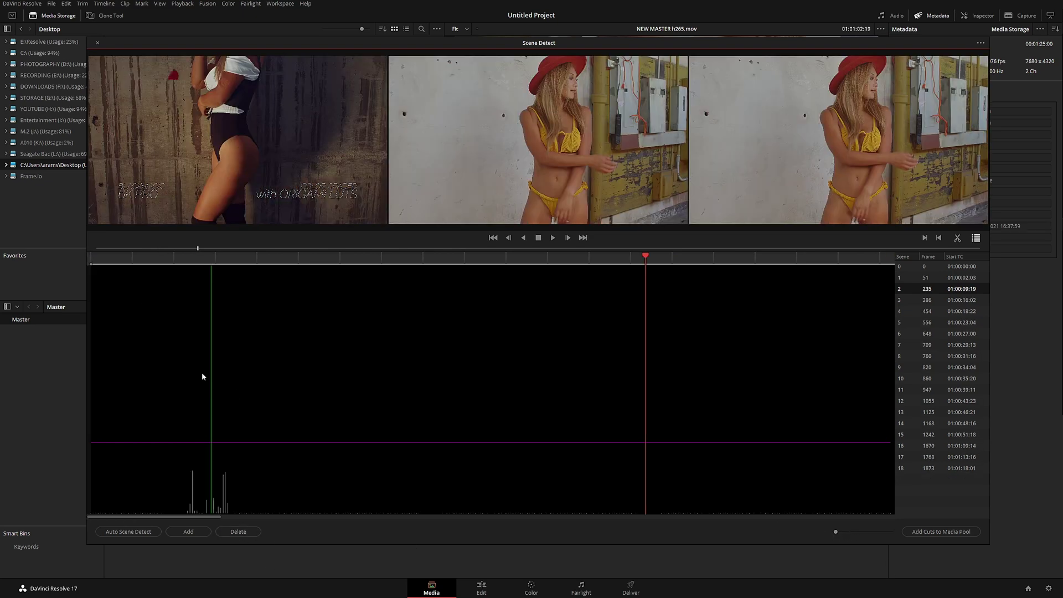
left_click_drag(836, 533, 832, 533)
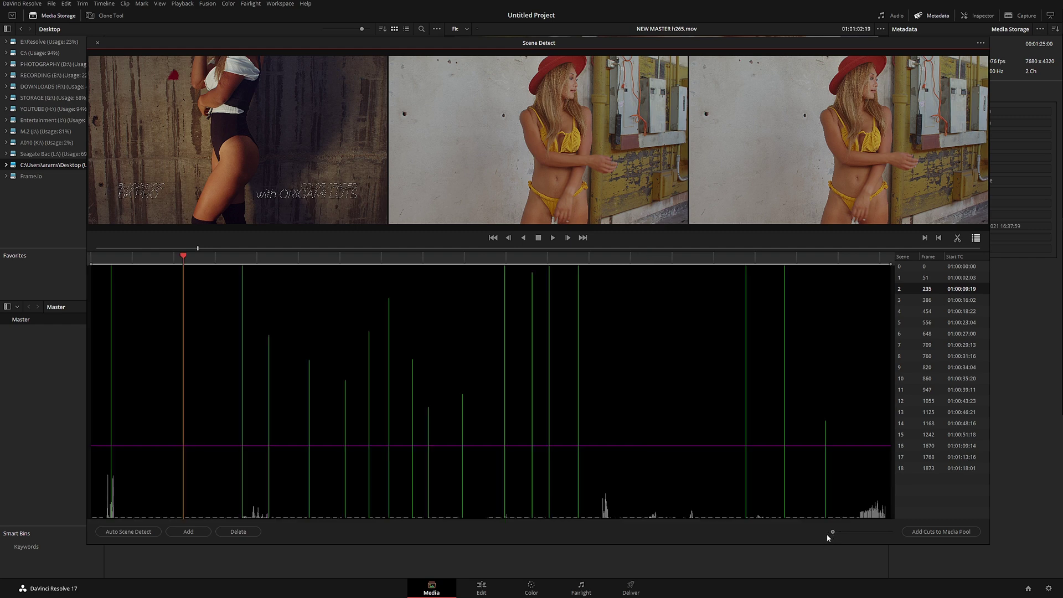
left_click(146, 259)
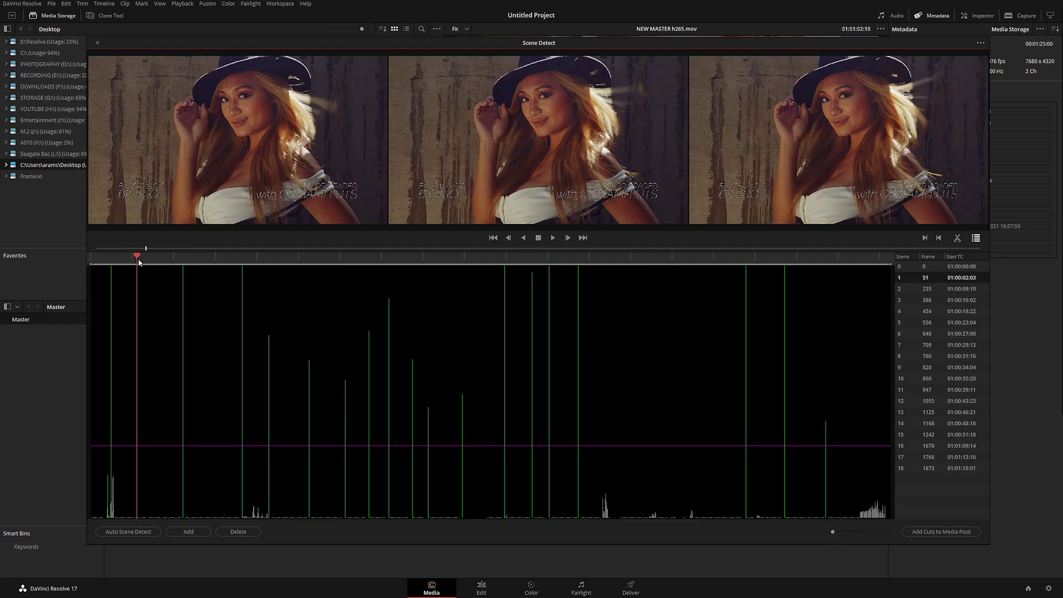
mouse_move(146, 259)
left_mouse_down()
mouse_move(156, 261)
mouse_move(151, 272)
mouse_move(134, 268)
mouse_move(164, 267)
left_mouse_up()
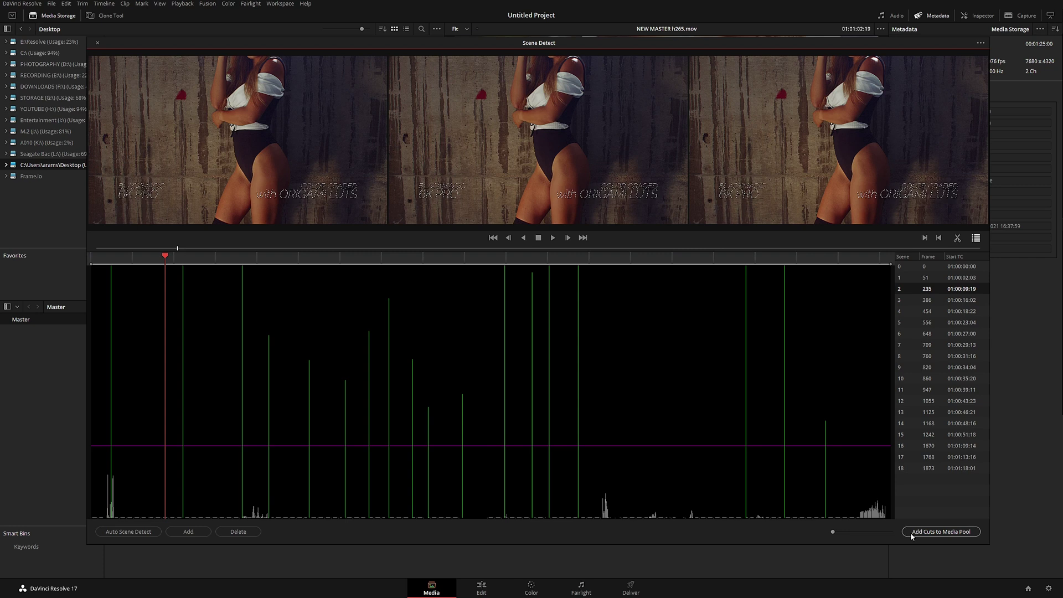
Step: Send the 19 scenes to the Media Pool, accept the frame-rate change, and close Scene Detect
left_click(950, 536)
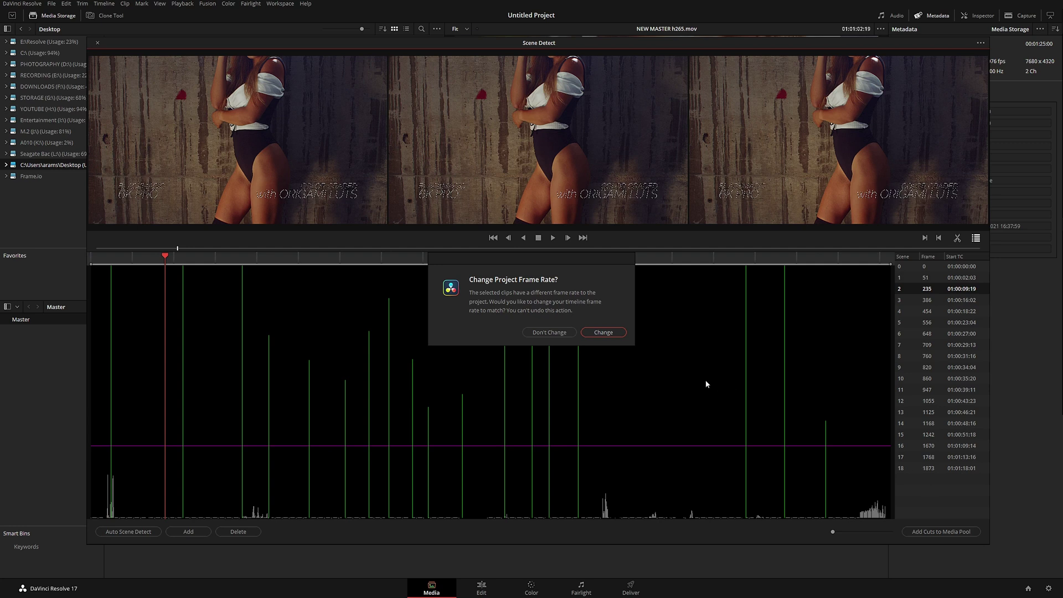
left_click(605, 334)
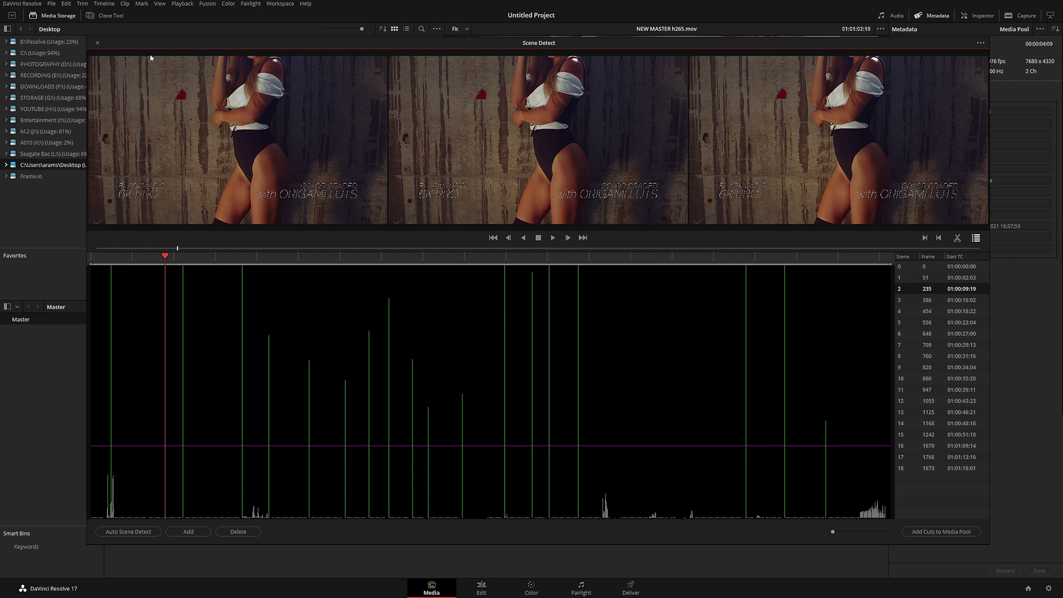
double_click(135, 50)
left_click(156, 92)
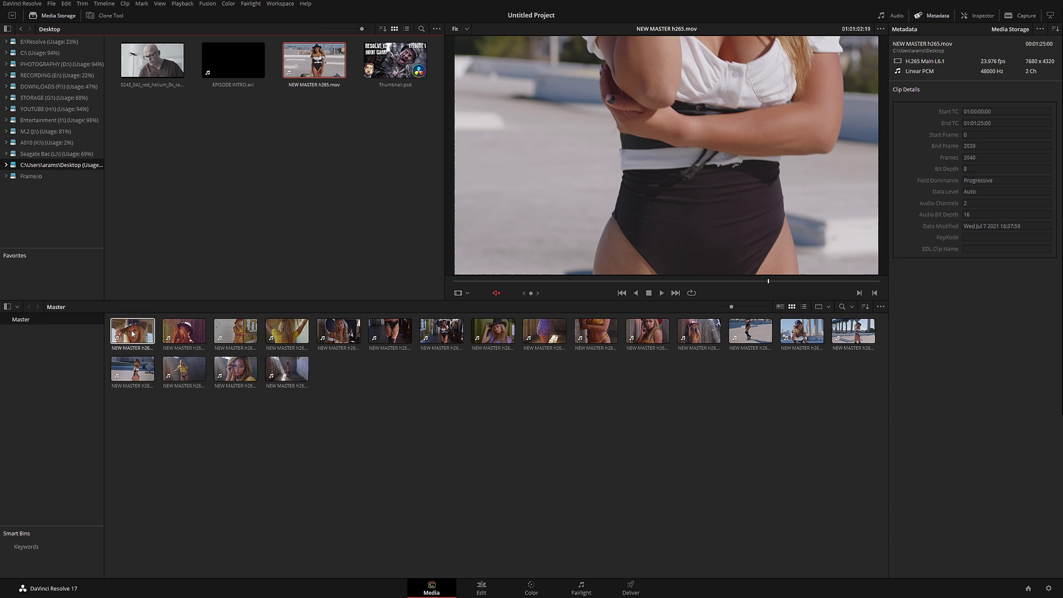
left_click(236, 331)
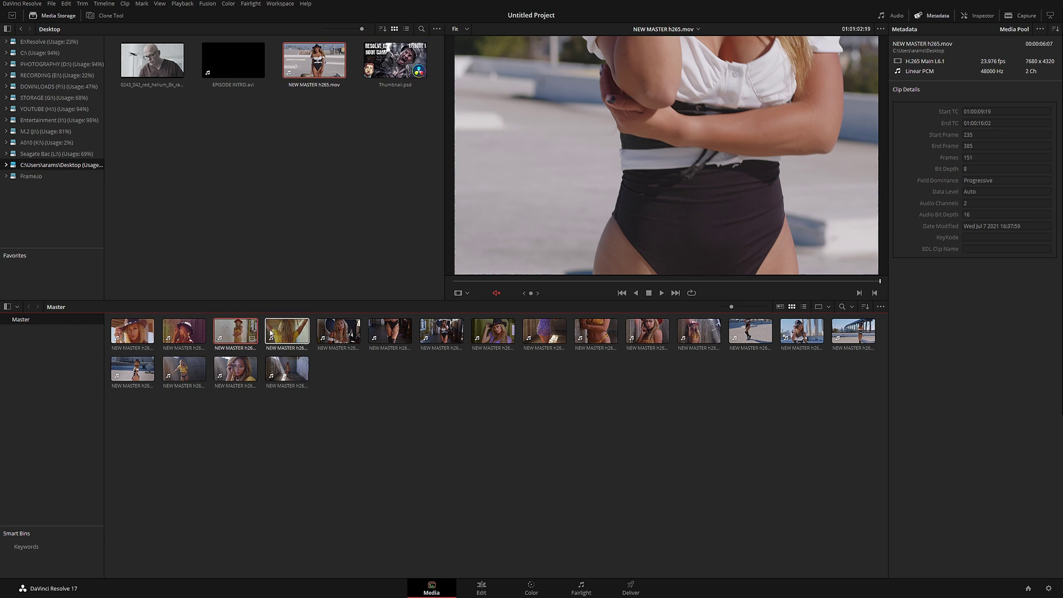
left_click(441, 331)
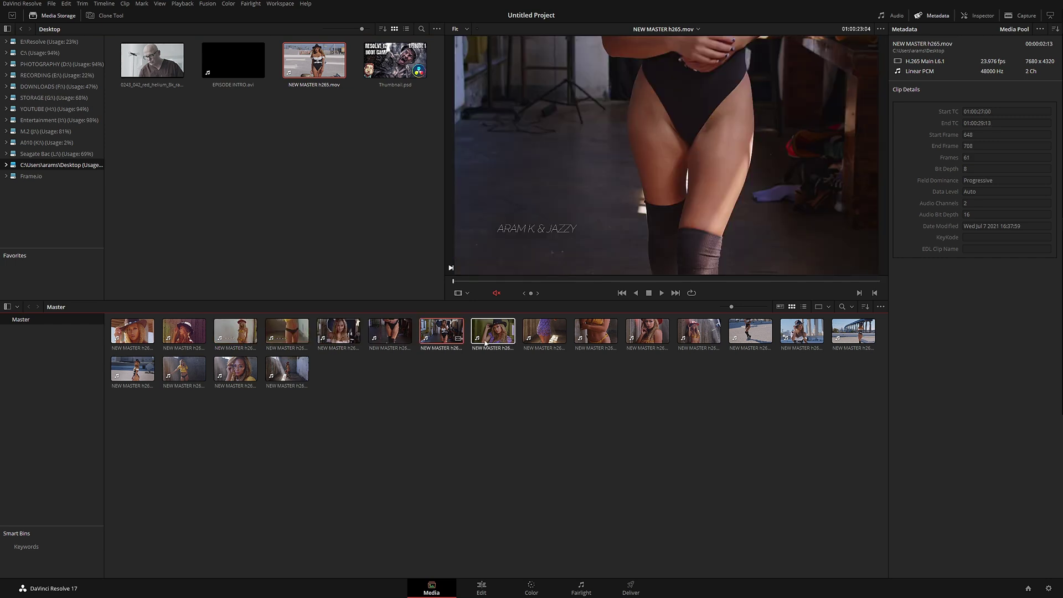
left_click(544, 330)
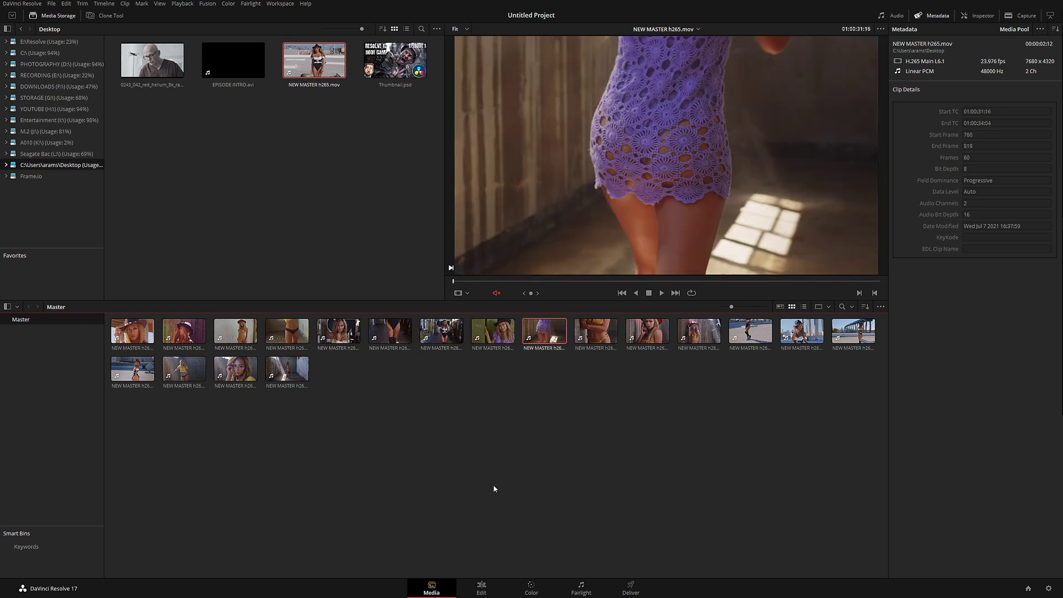
left_click(481, 588)
scroll(372, 75, "down", 5)
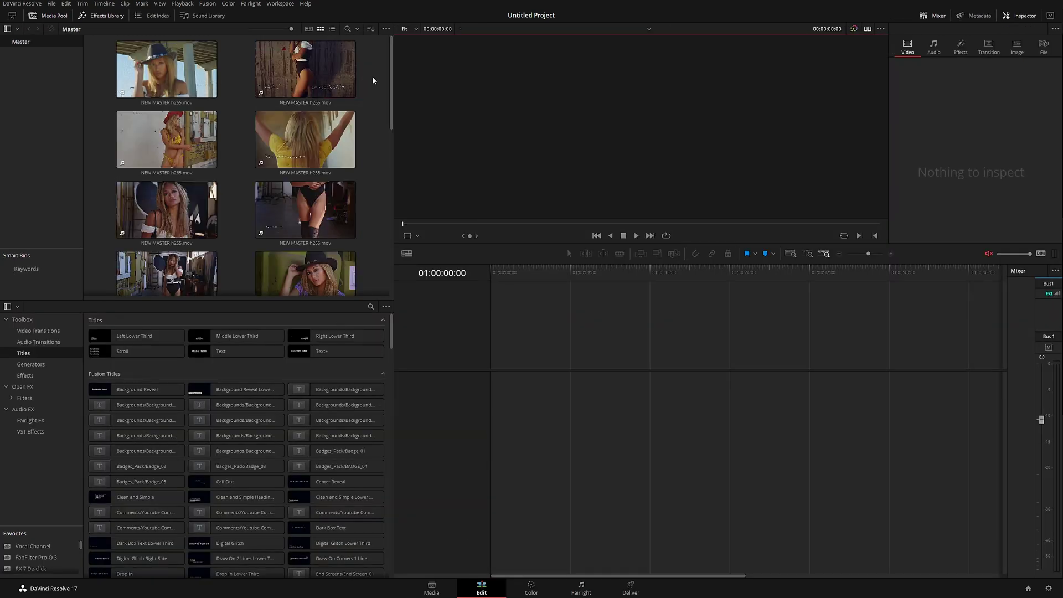
scroll(372, 76, "down", 5)
scroll(367, 168, "up", 5)
scroll(368, 170, "up", 4)
scroll(368, 170, "up", 2)
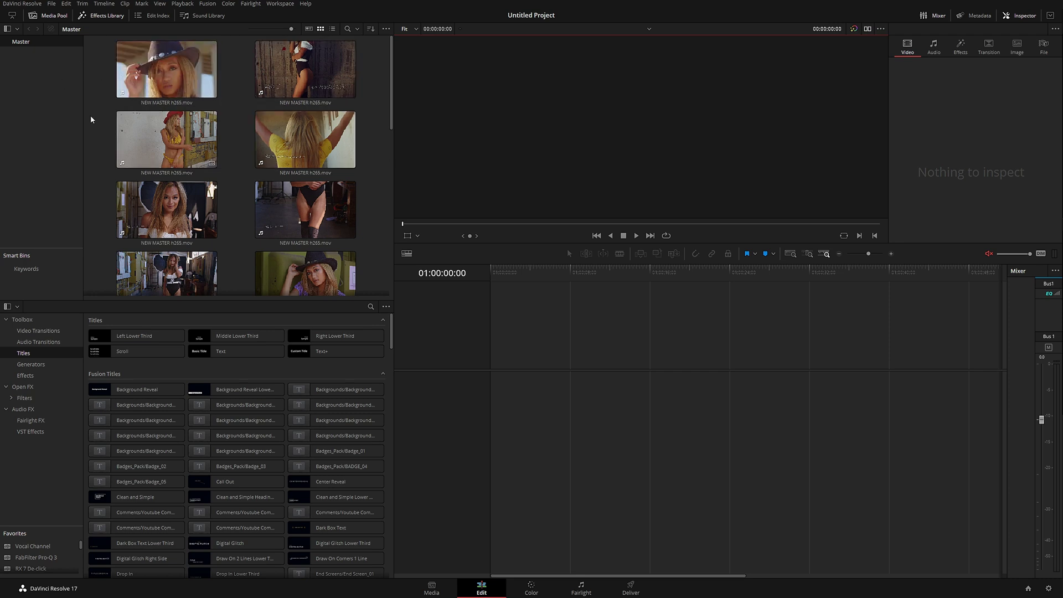
Step: Focus the split clips in the Edit page Media Pool and open the File menu
left_click(40, 66)
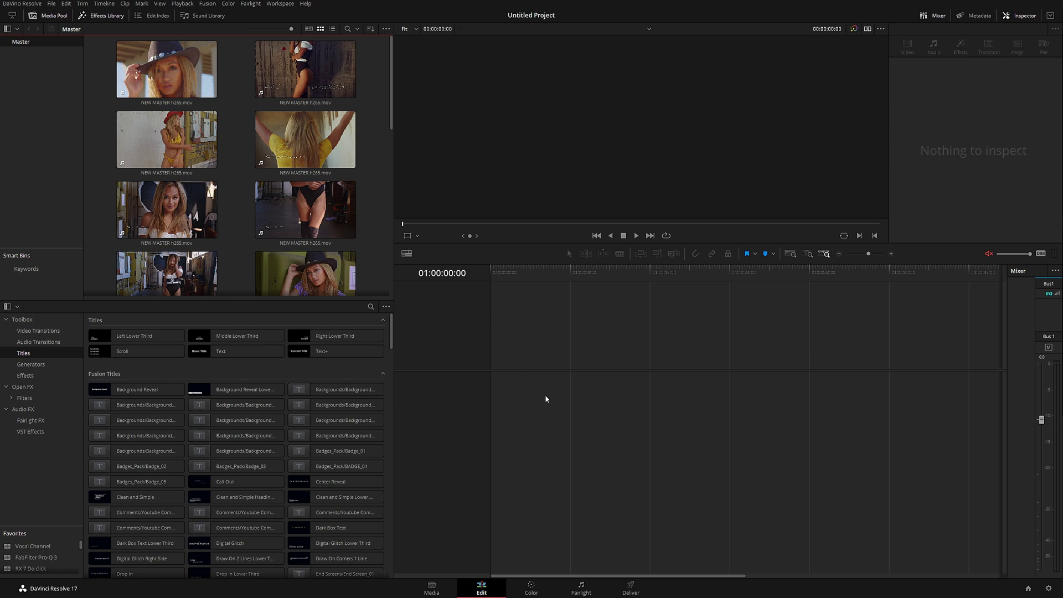
left_click(51, 4)
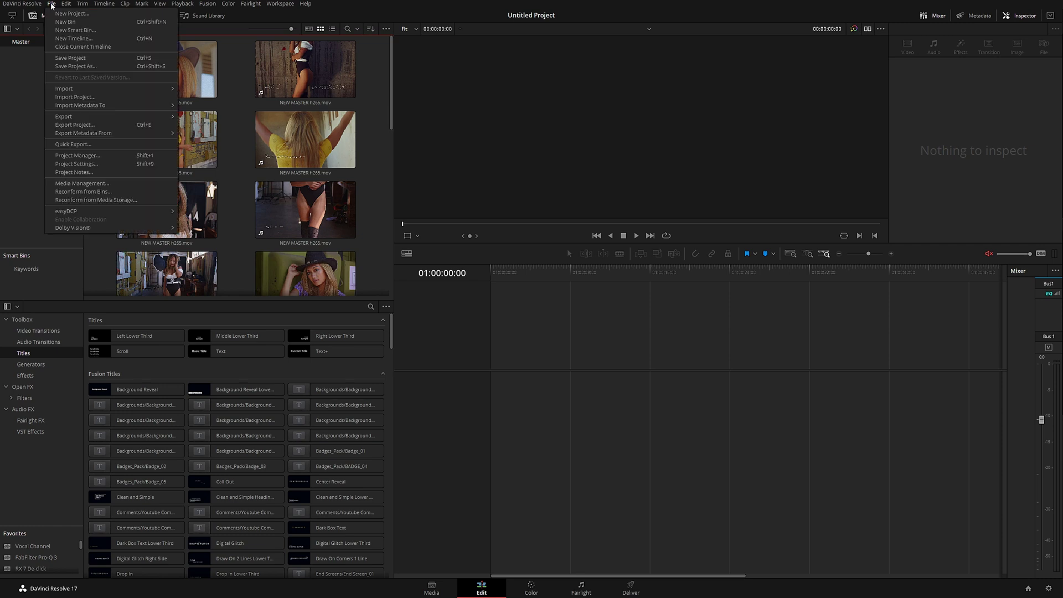
Step: Create Timeline 1 from all split clips with project settings and zoom it to fit
left_click(74, 38)
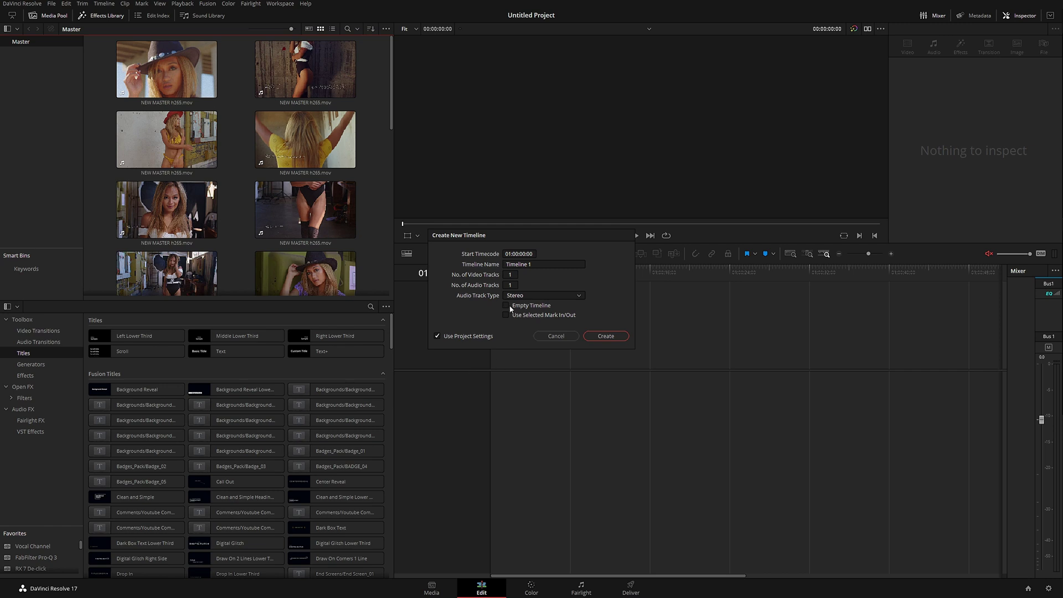
left_click(610, 337)
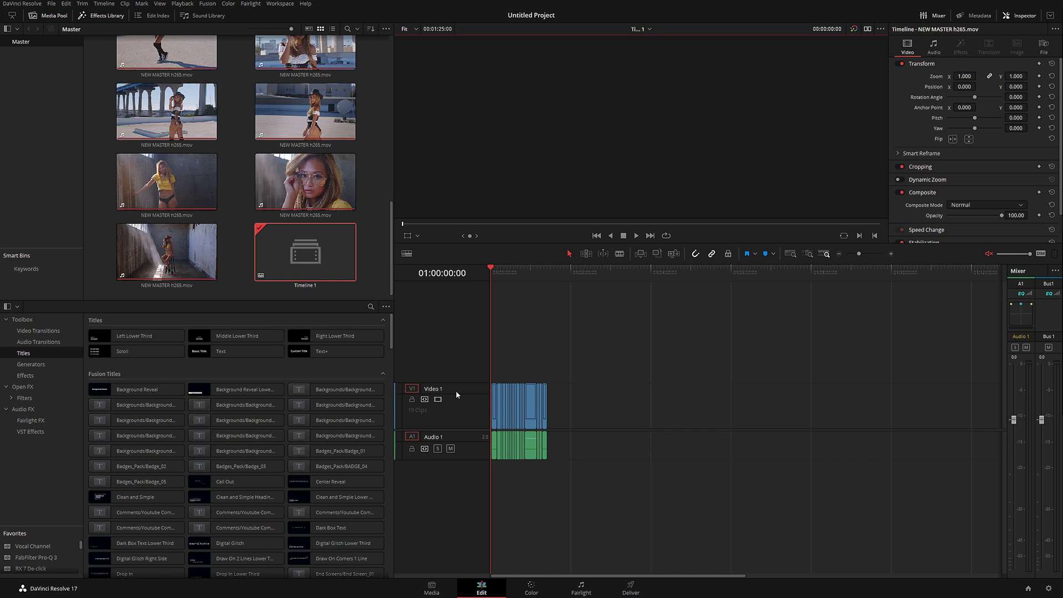
left_click(860, 254)
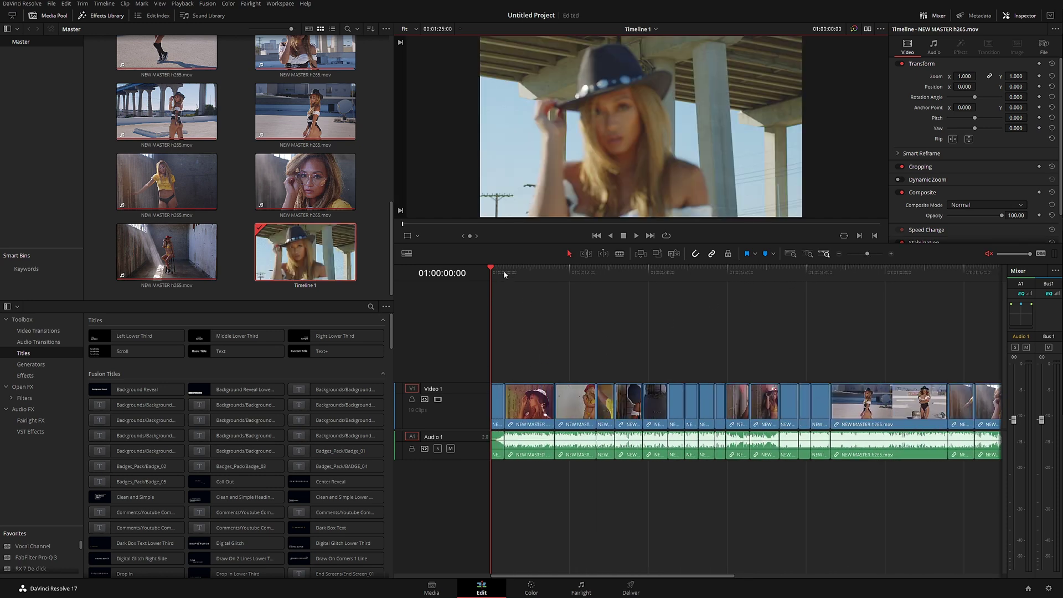
Step: Scrub Timeline 1 through the cuts to the rooftop shot around 01:01:05
left_click_drag(504, 269, 924, 274)
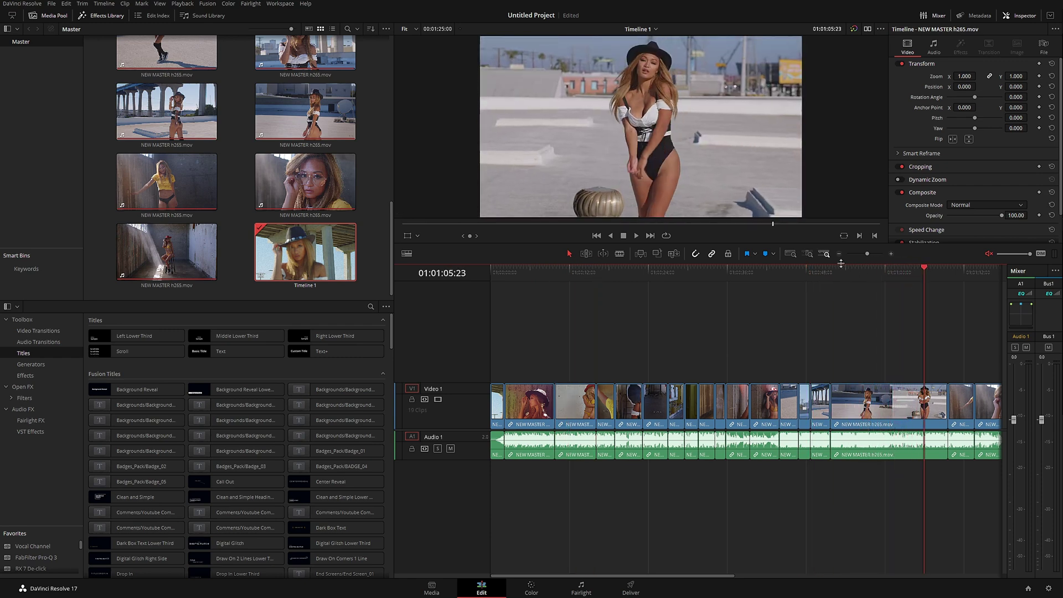